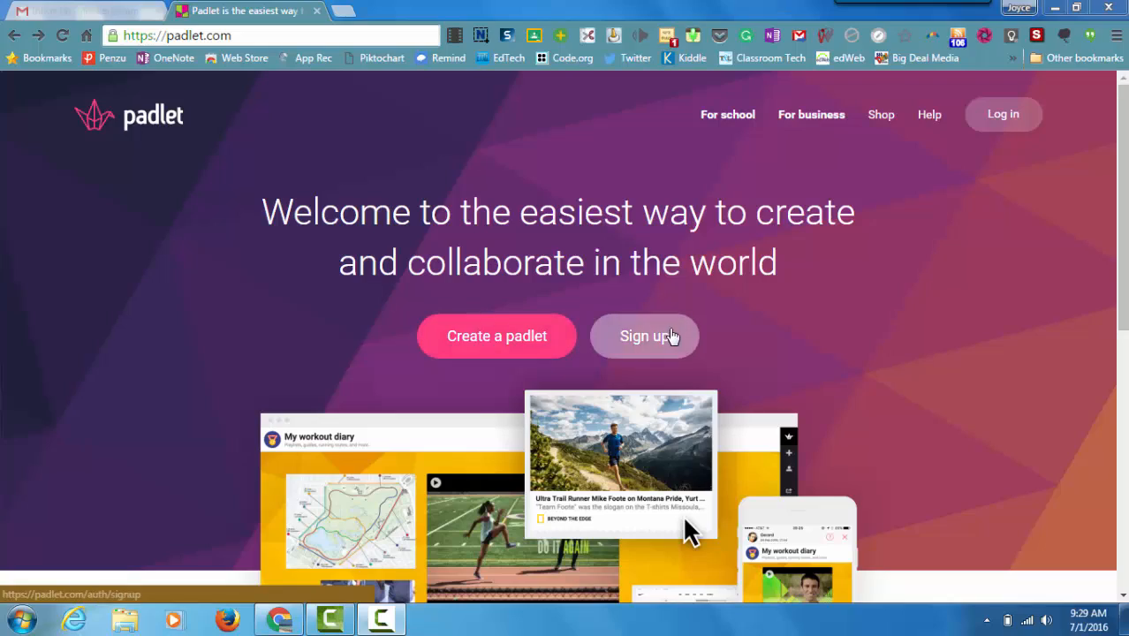
# Step: Log in to the Padlet account and create a new padlet
pyautogui.click(997, 126)
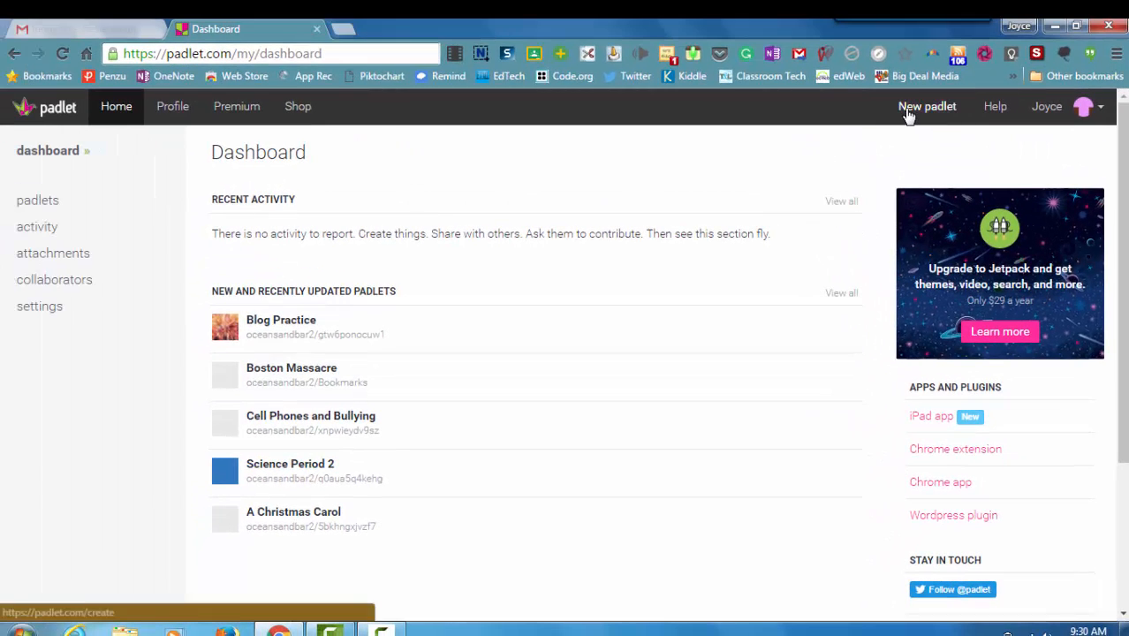
pyautogui.click(907, 114)
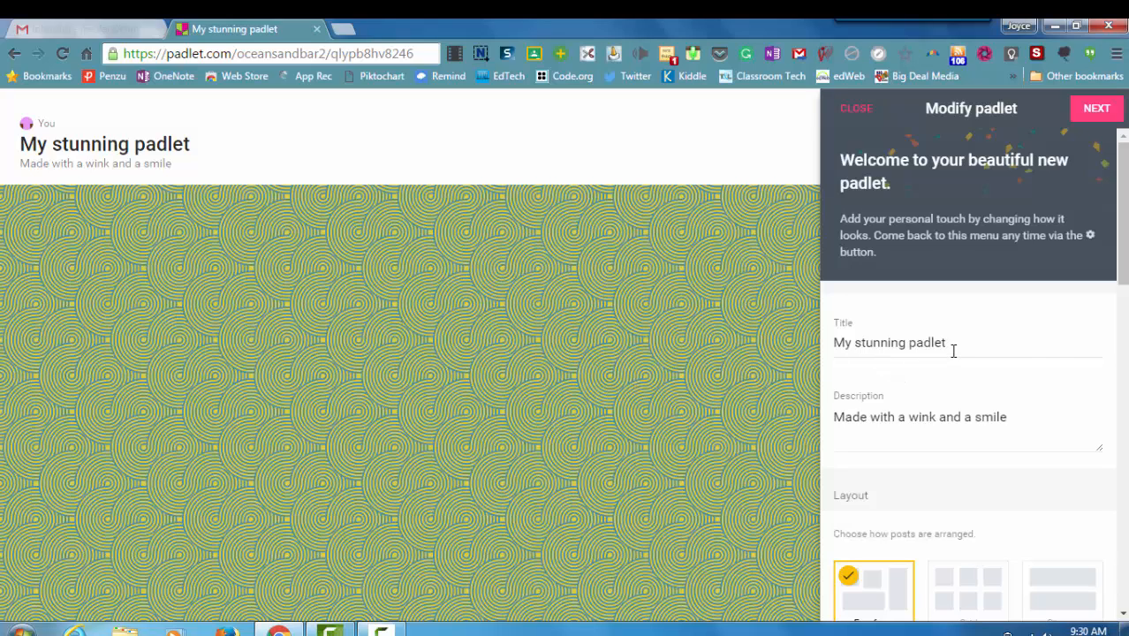
# Step: Title the padlet "Practice" and set its description to "For tutorial video"
pyautogui.moveTo(950, 344); pyautogui.dragTo(821, 359)
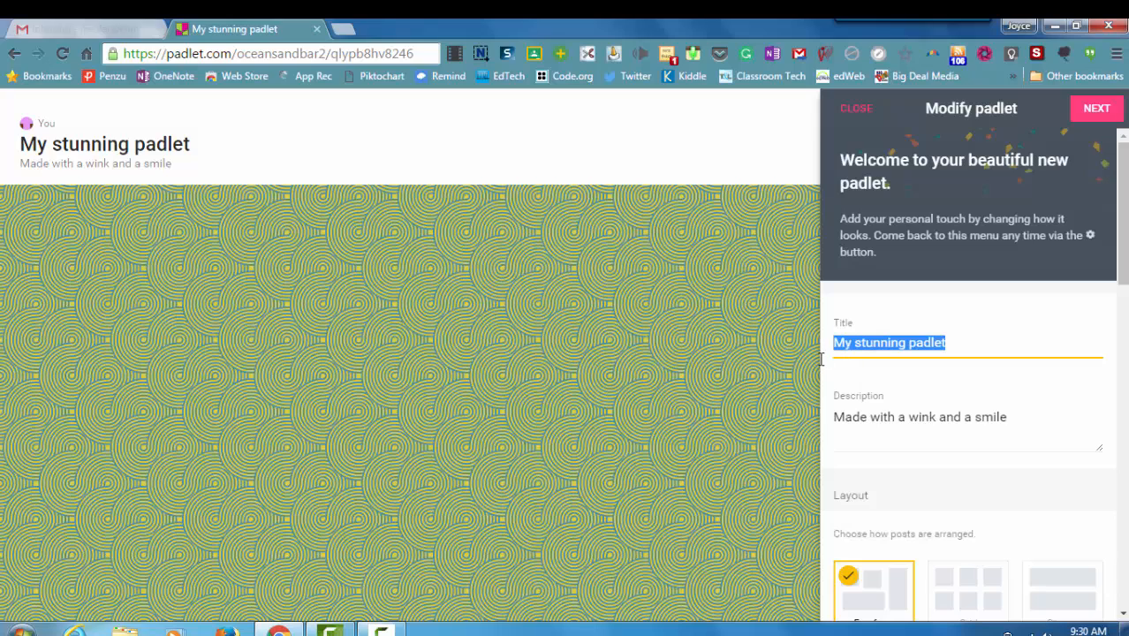
pyautogui.write('Practice')
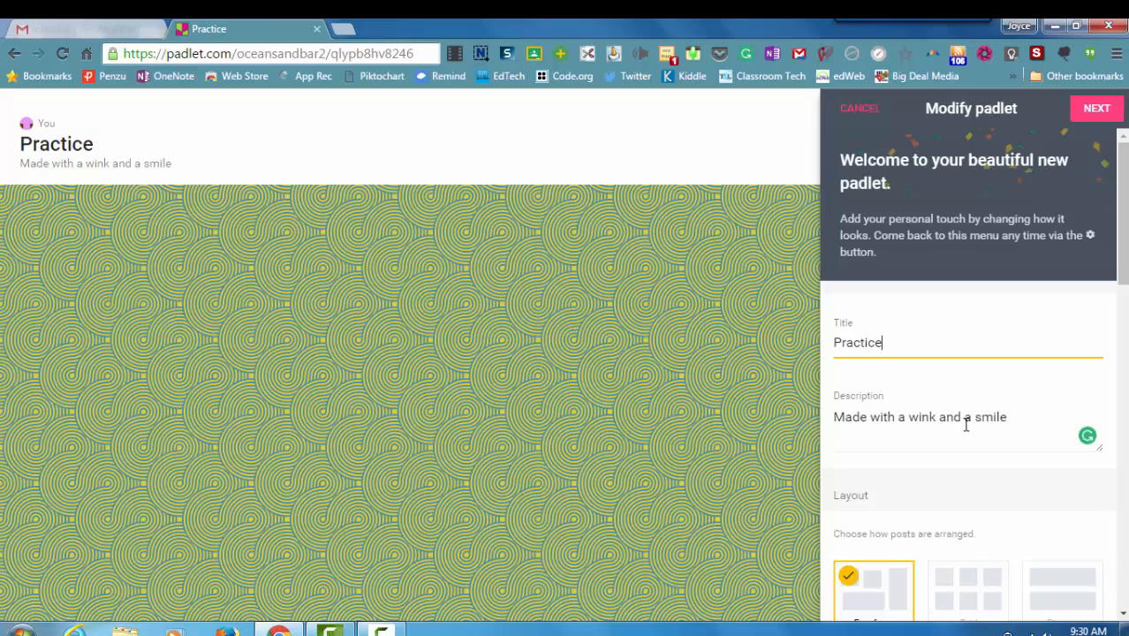
pyautogui.click(839, 424)
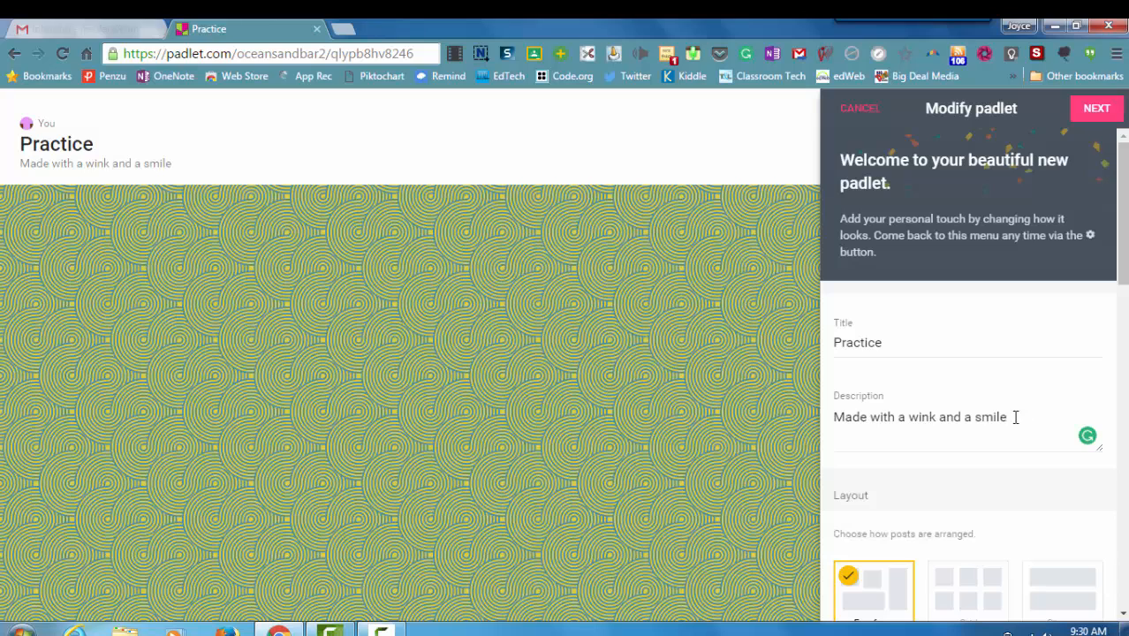
pyautogui.moveTo(1012, 415); pyautogui.dragTo(828, 419)
pyautogui.write('For ')
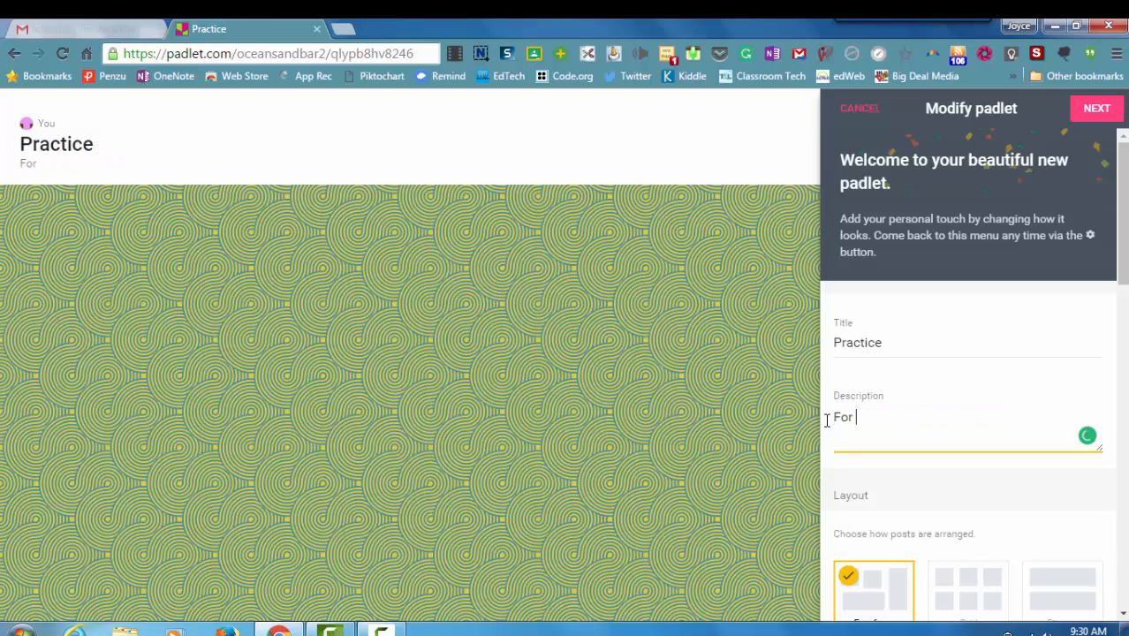
pyautogui.write('tutorial video')
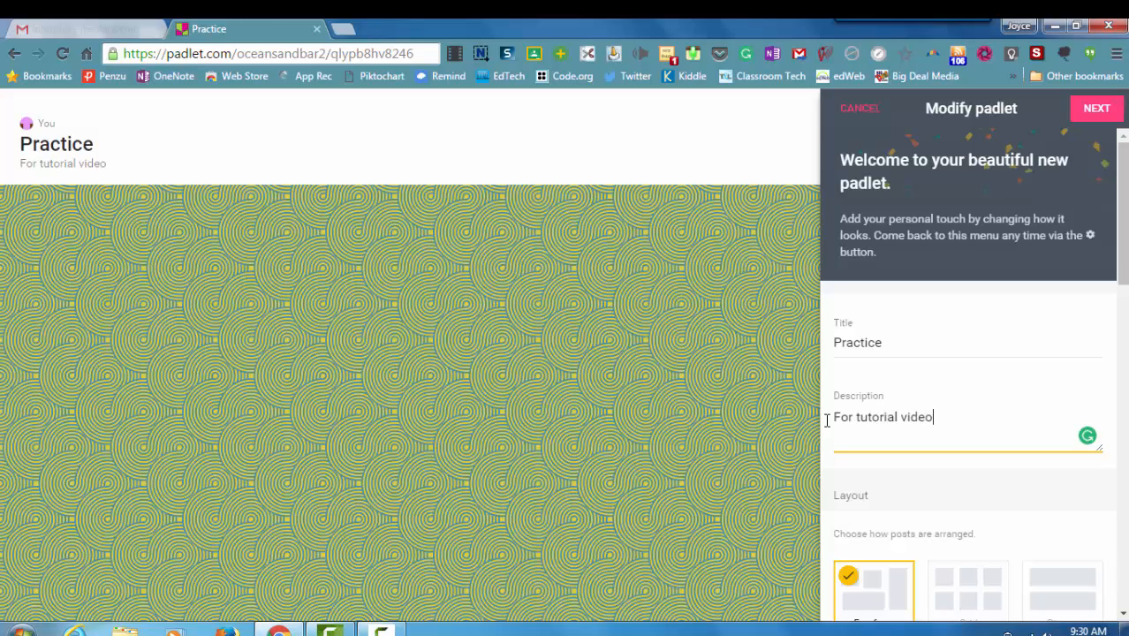
# Step: Change the padlet's wallpaper to Tawny
pyautogui.scroll(-2, 943, 475)
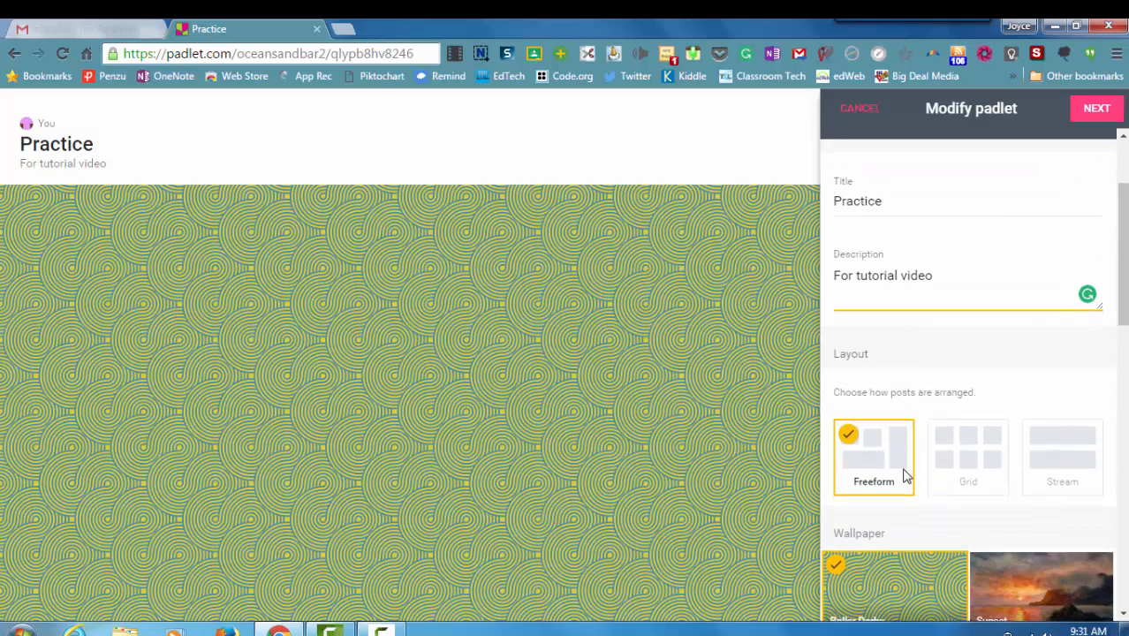
pyautogui.scroll(-3, 905, 476)
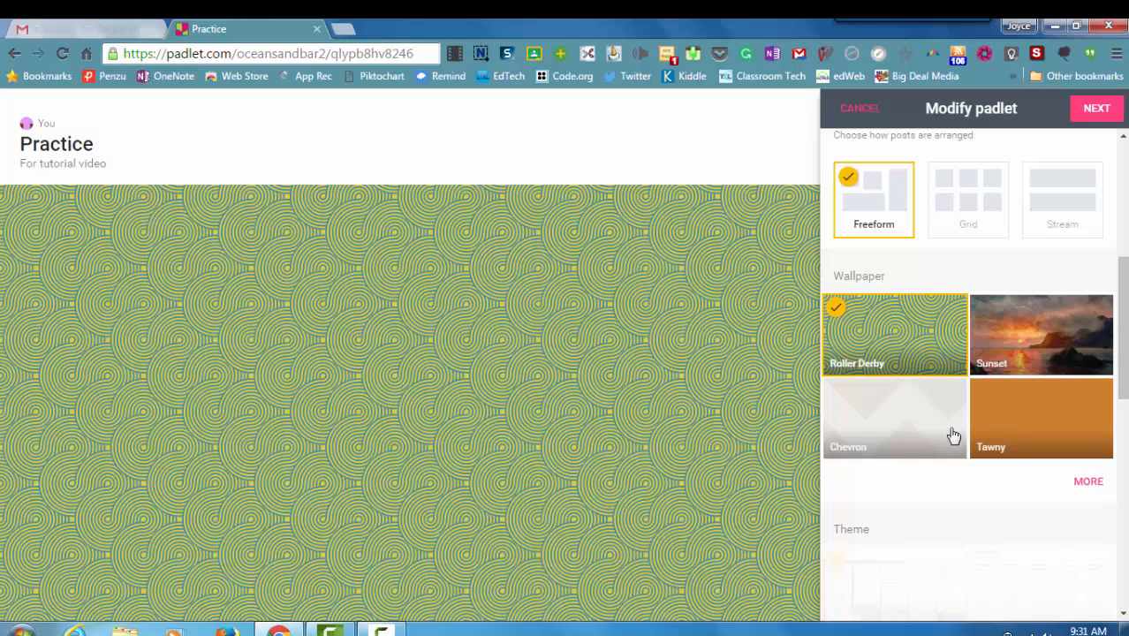
pyautogui.click(1003, 431)
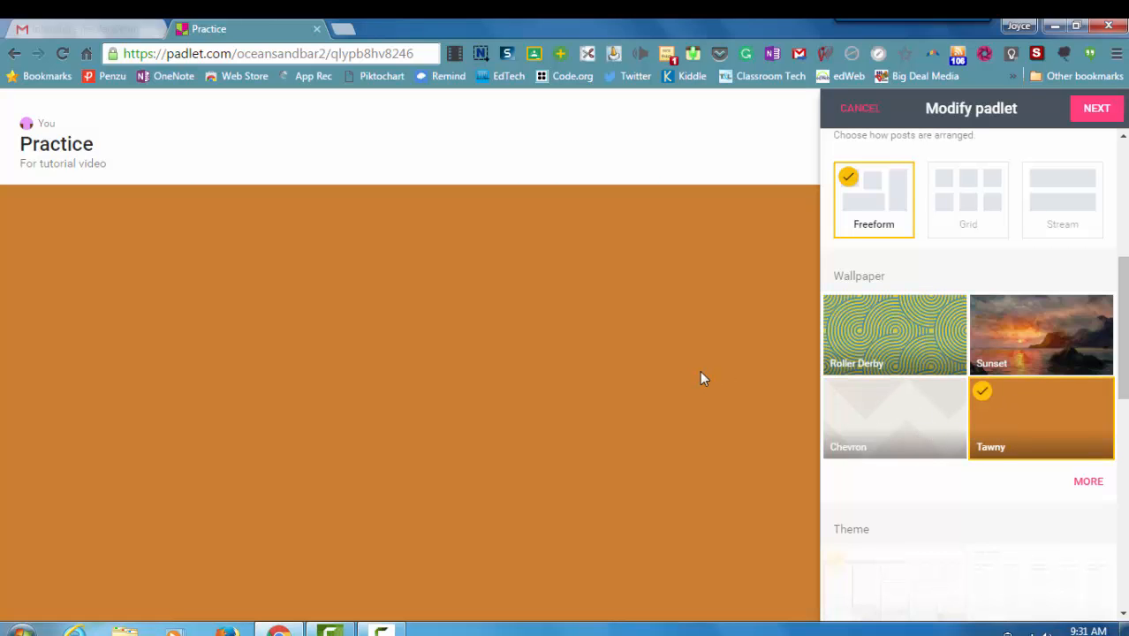
# Step: Browse the full wallpaper gallery, then return to the padlet's settings
pyautogui.scroll(-1, 957, 545)
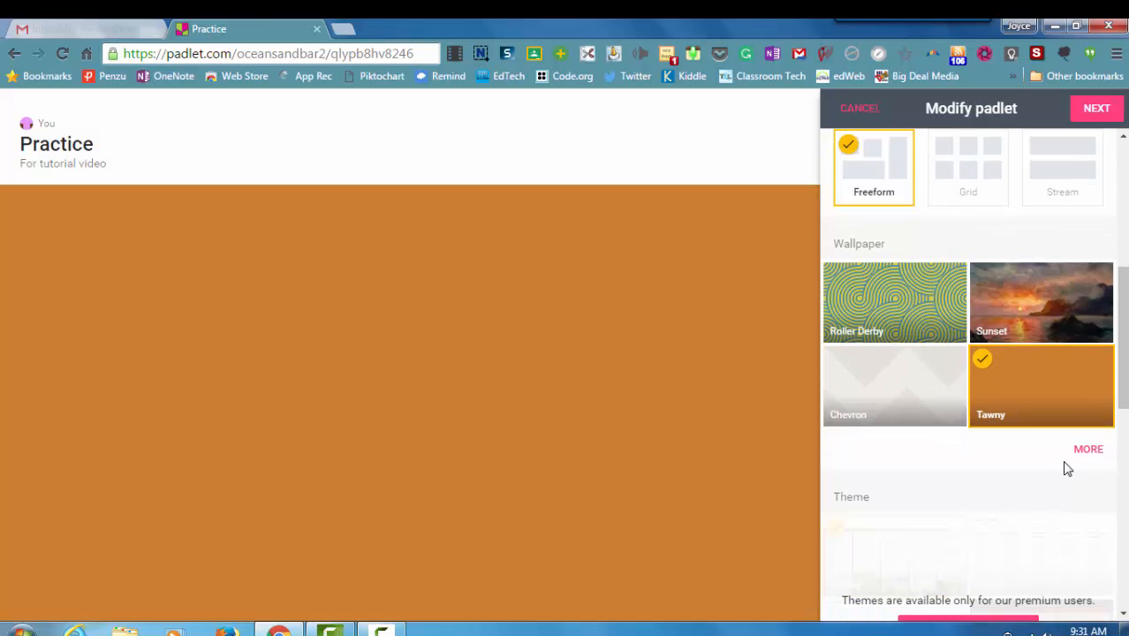
pyautogui.click(1077, 455)
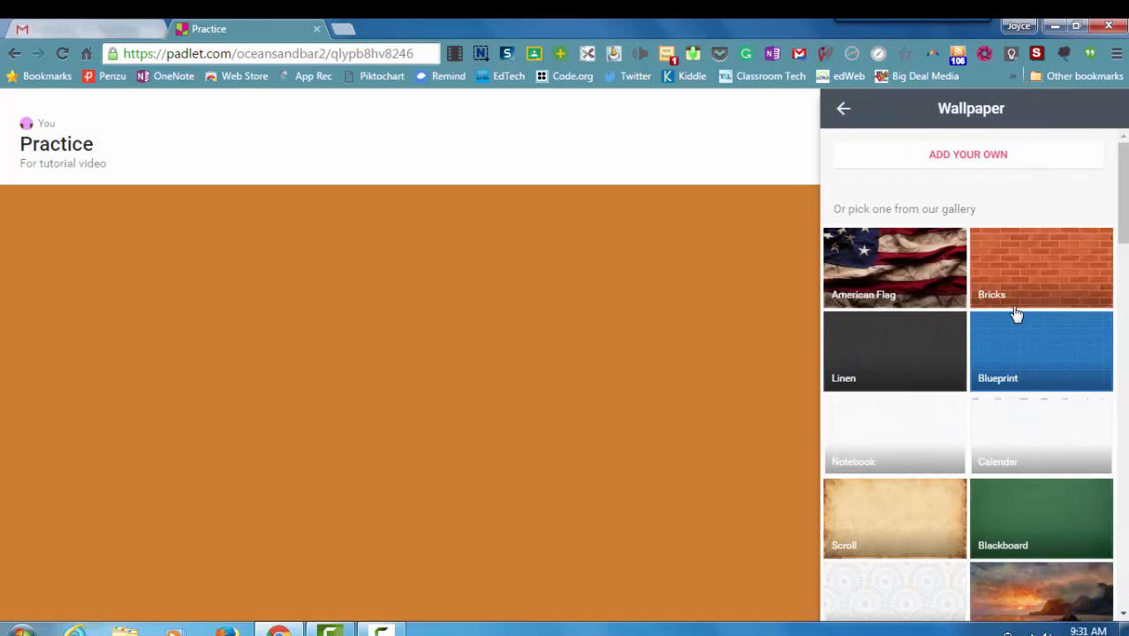
pyautogui.scroll(-2, 1015, 316)
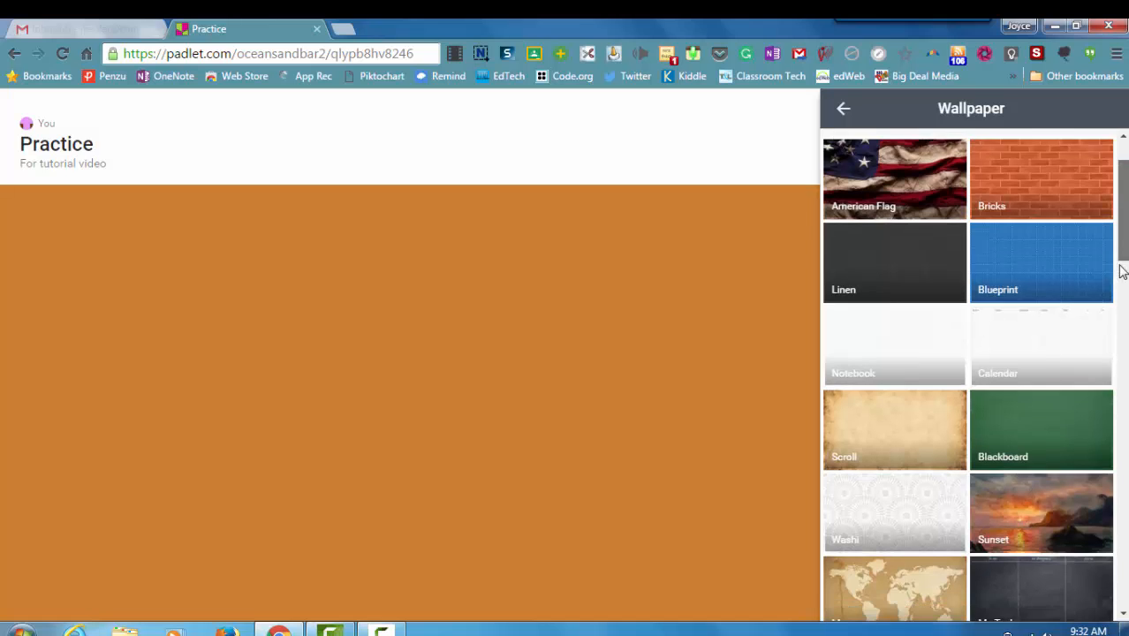
pyautogui.moveTo(1123, 247); pyautogui.dragTo(1127, 205)
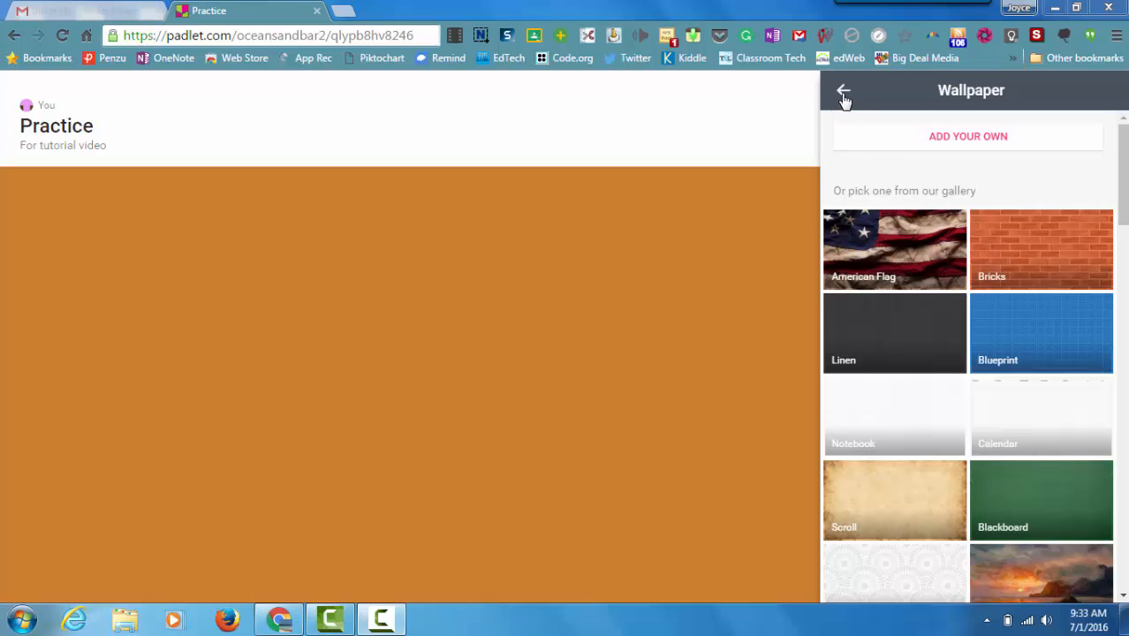
pyautogui.click(843, 92)
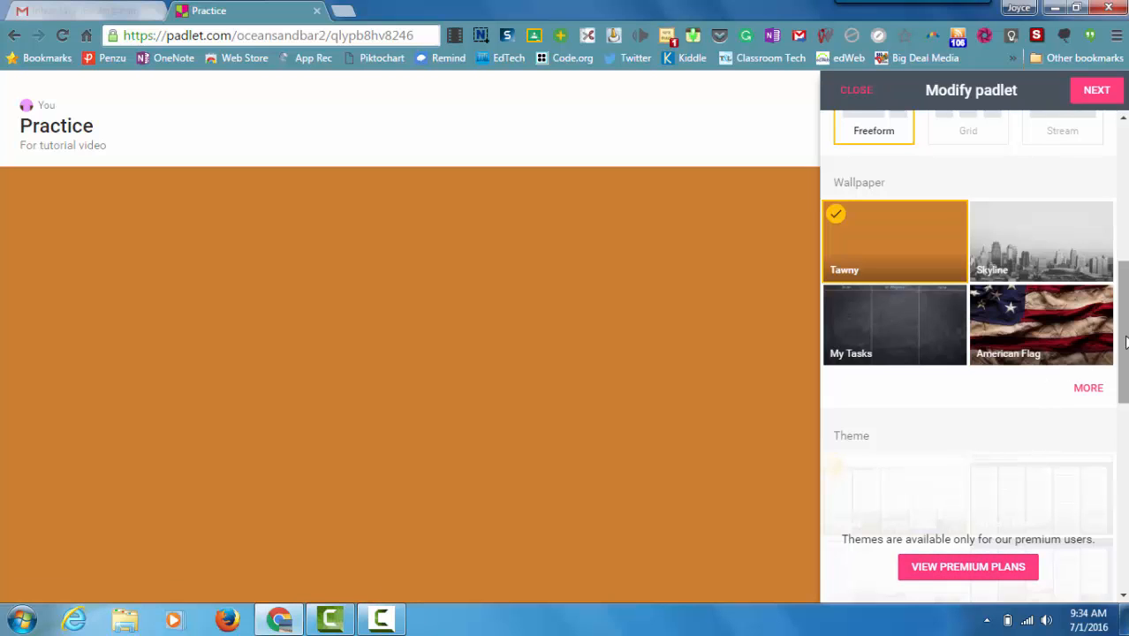
# Step: Change the ending of the padlet's web address to "laperiod2" and continue to the people and privacy settings
pyautogui.moveTo(1125, 342); pyautogui.dragTo(1120, 533)
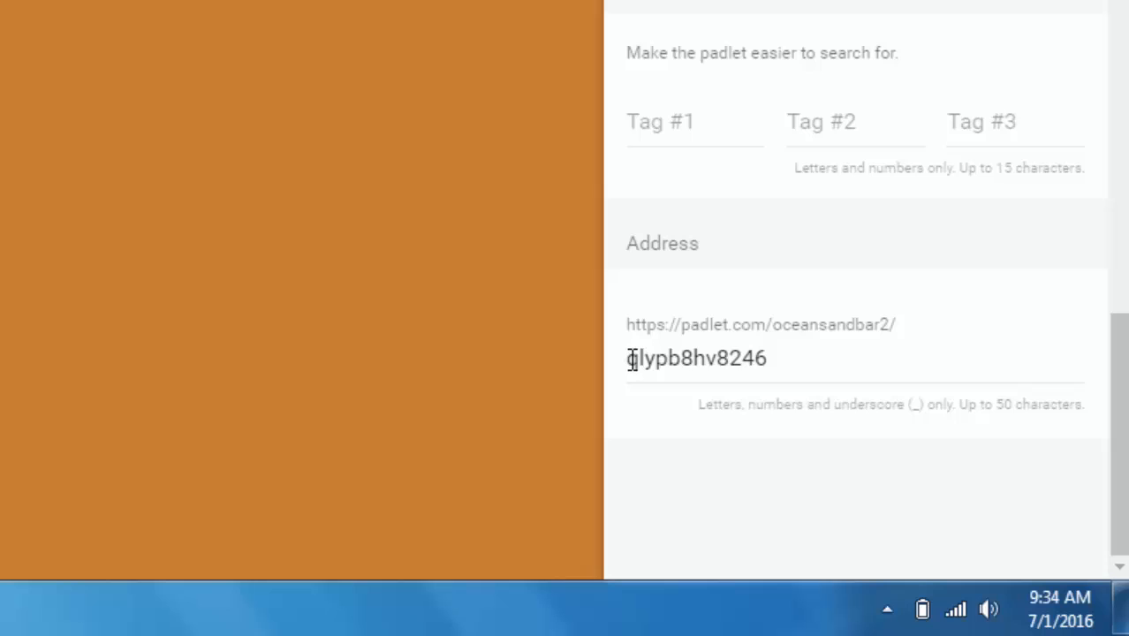
pyautogui.moveTo(633, 361); pyautogui.dragTo(771, 358)
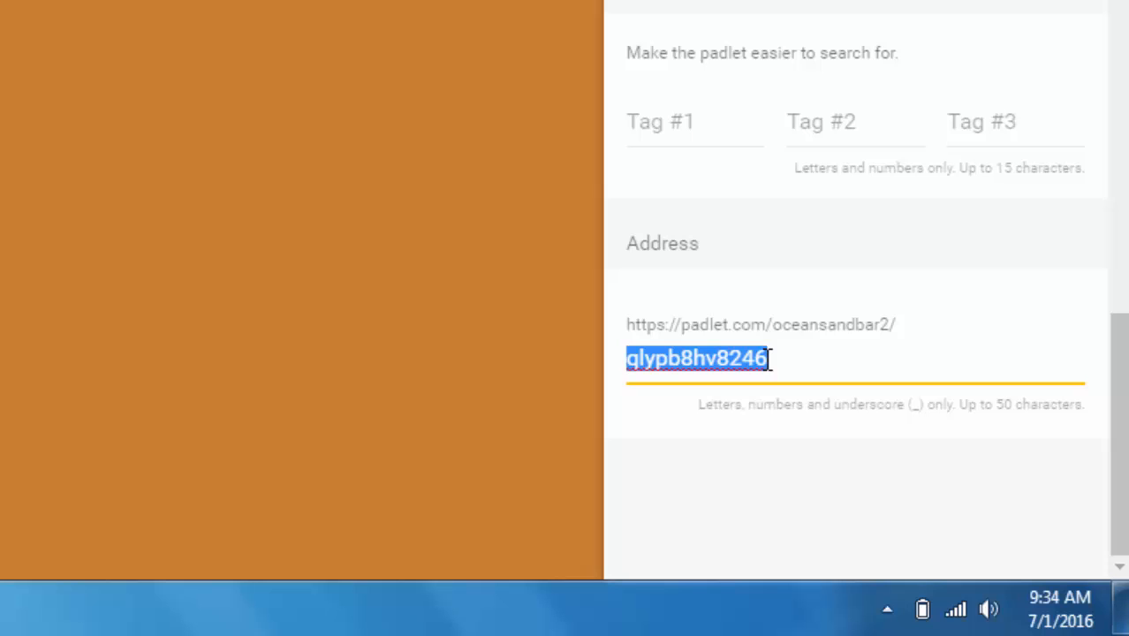
pyautogui.write('I')
pyautogui.write('a')
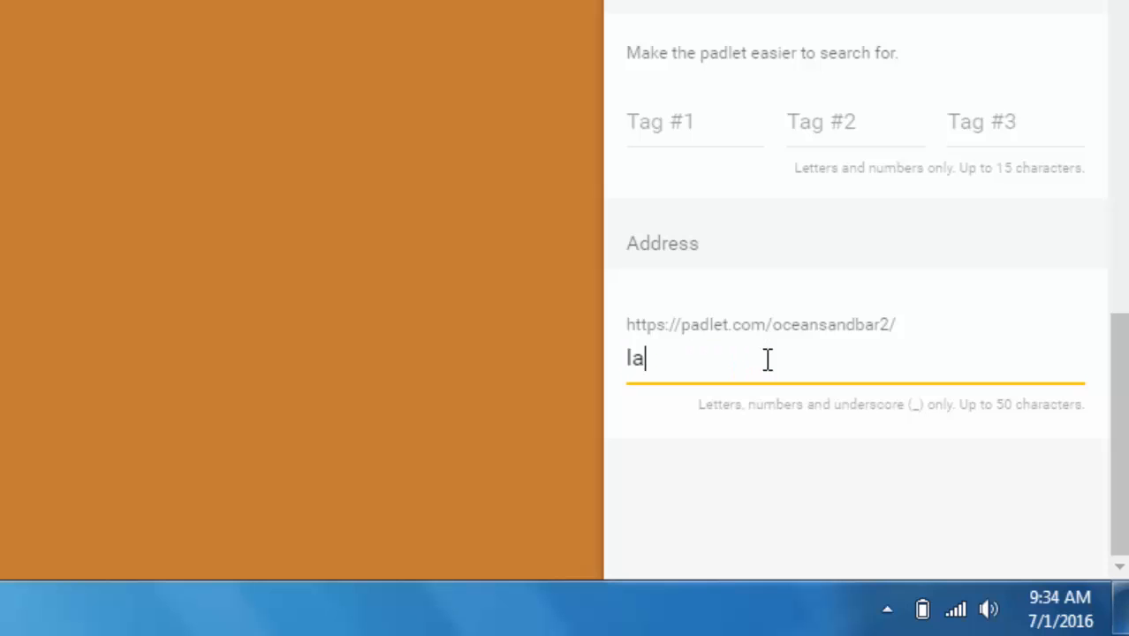
pyautogui.write('period2')
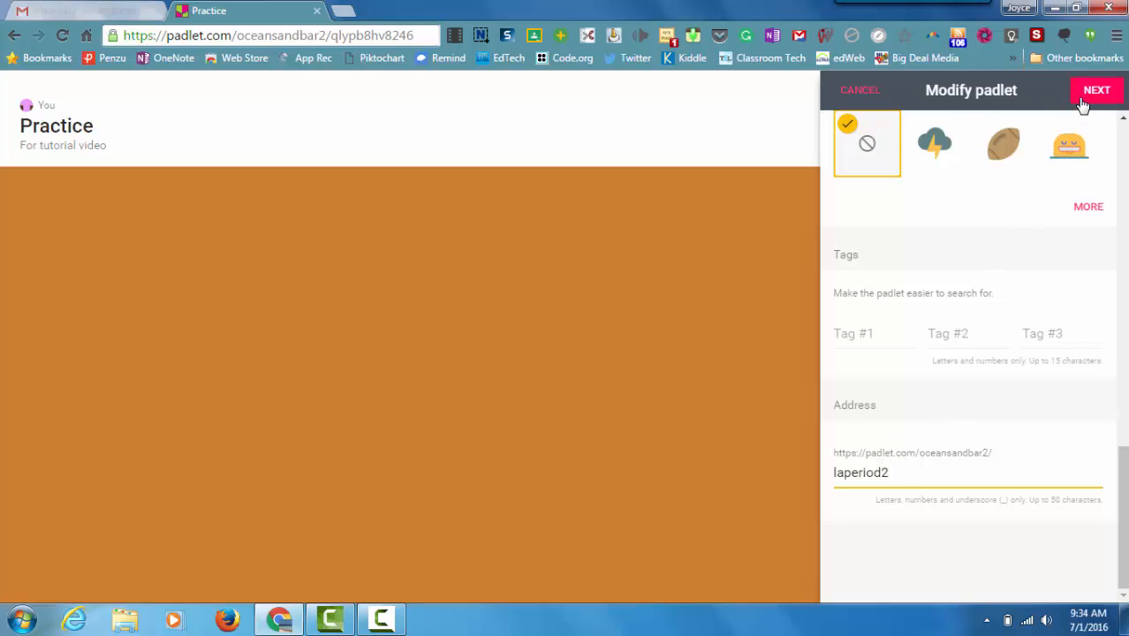
pyautogui.click(1083, 104)
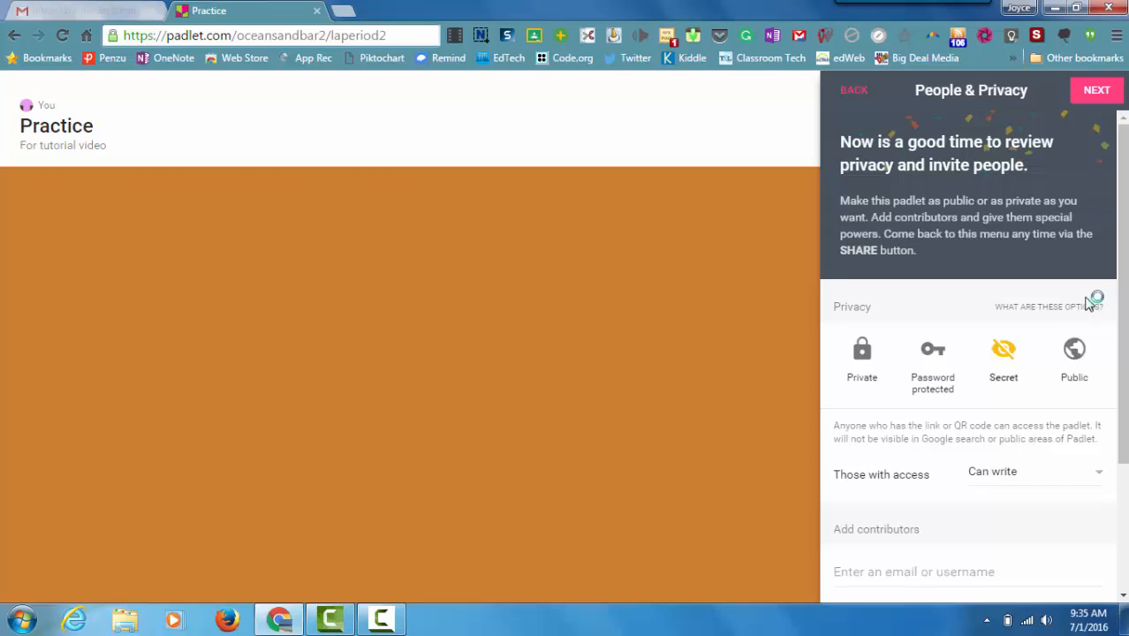
# Step: Try the Public, Password protected and Private privacy options, and return the padlet to Secret
pyautogui.click(1075, 354)
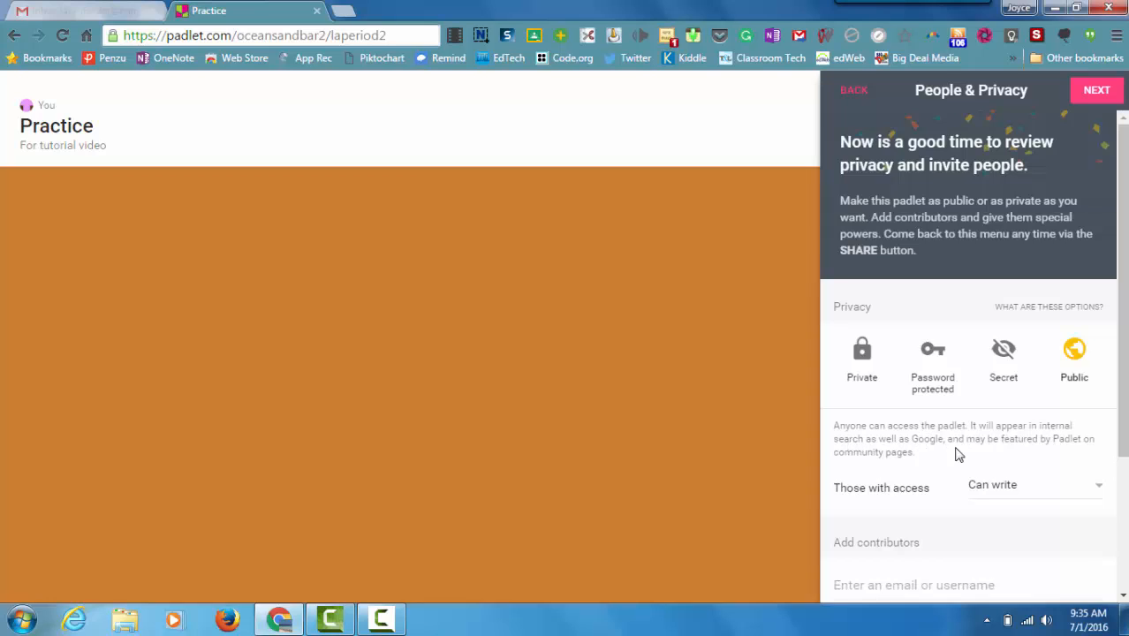
pyautogui.click(1003, 352)
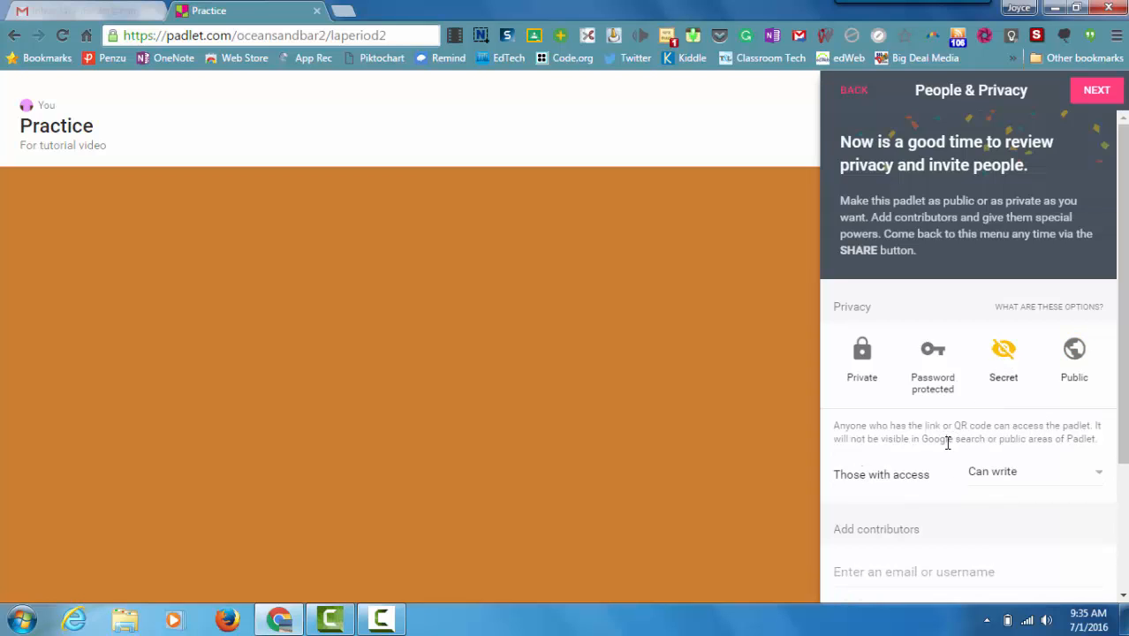
pyautogui.click(928, 352)
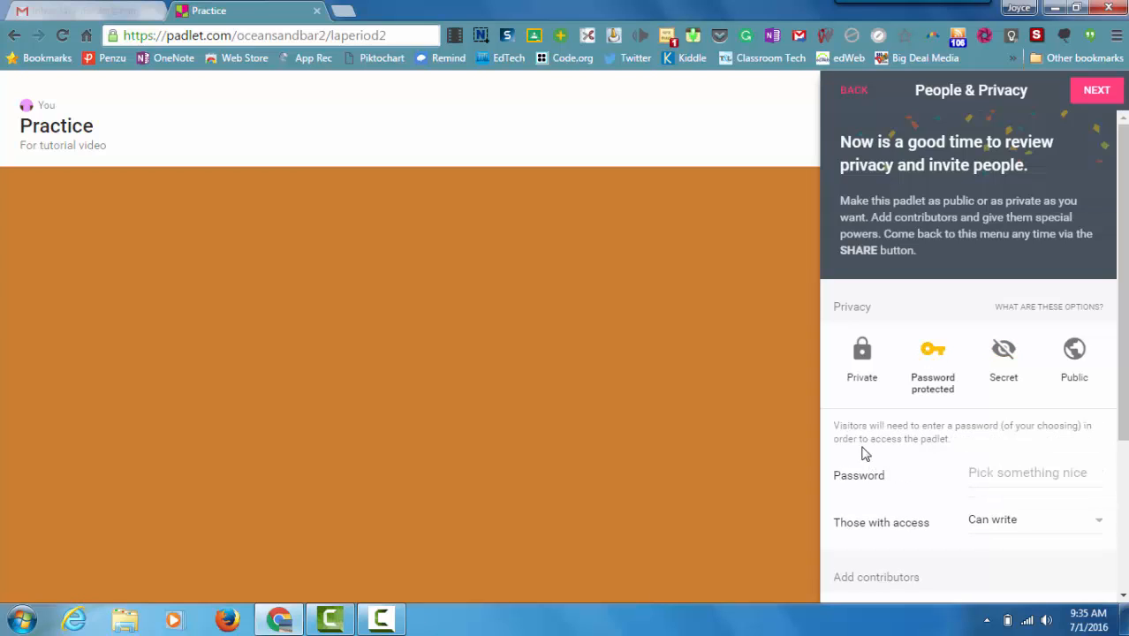
pyautogui.click(864, 356)
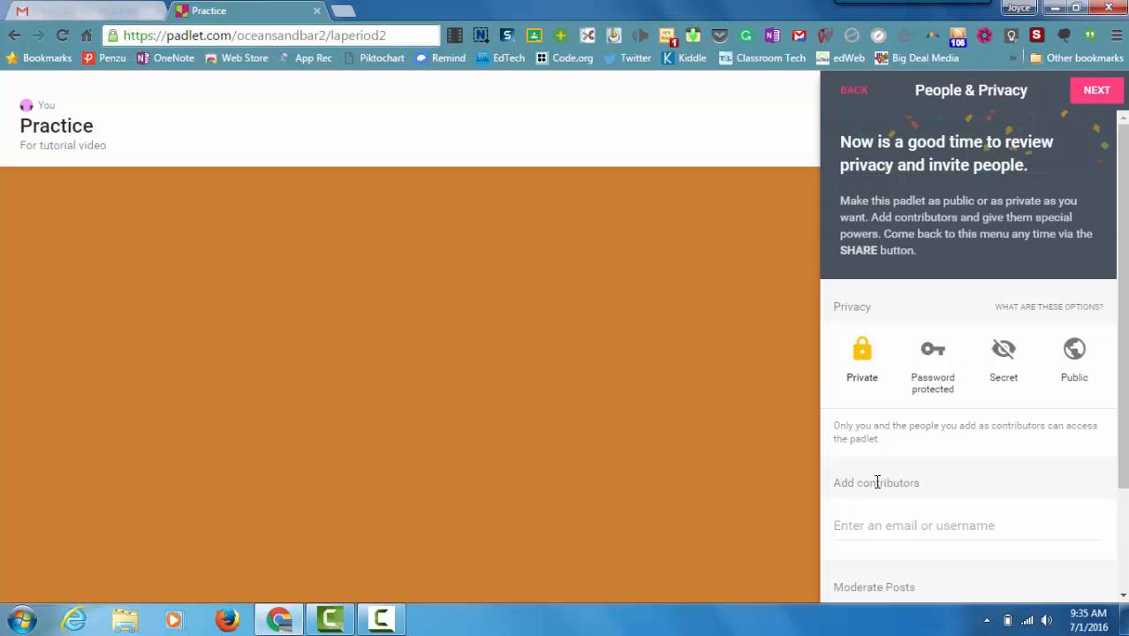
pyautogui.moveTo(1125, 376); pyautogui.dragTo(1112, 499)
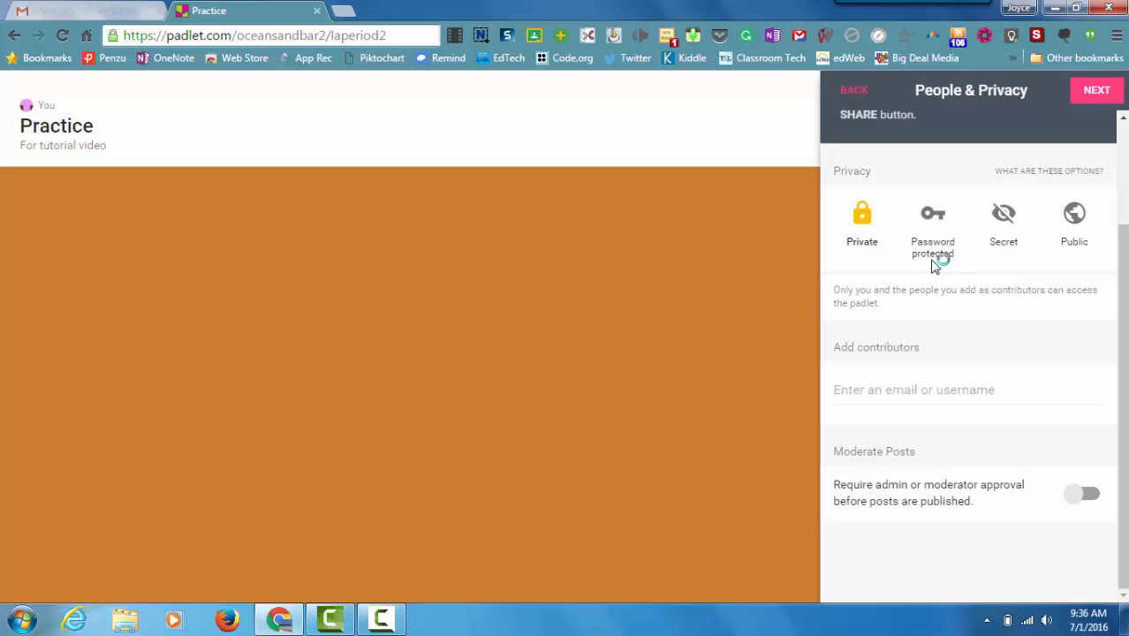
pyautogui.click(1004, 218)
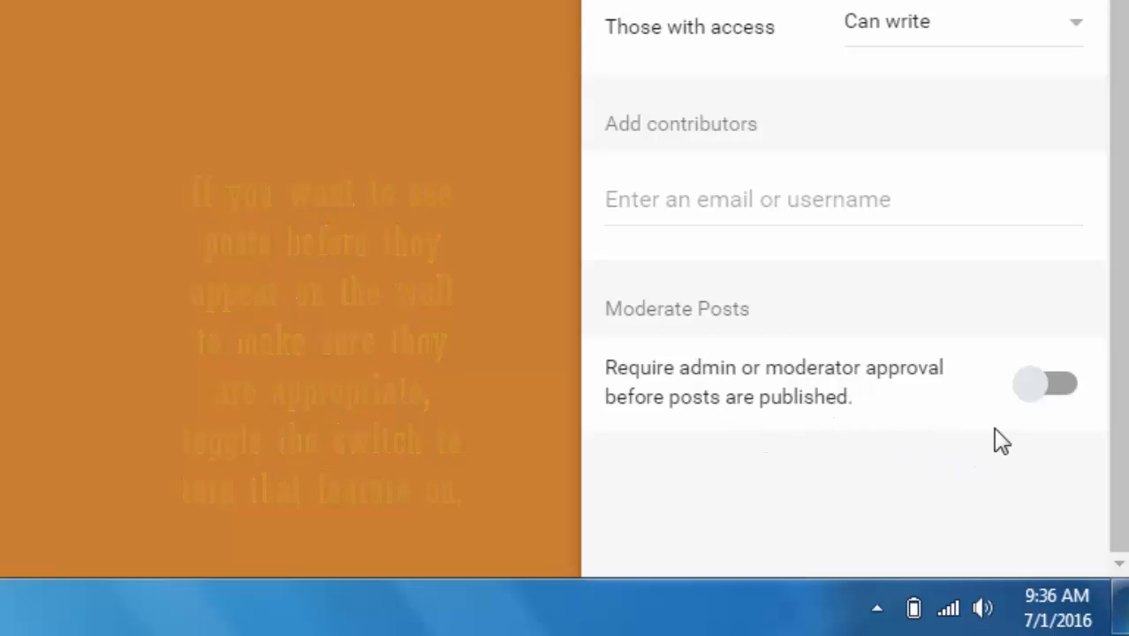
# Step: Turn the moderator approval requirement for posts on and back off
pyautogui.click(1031, 396)
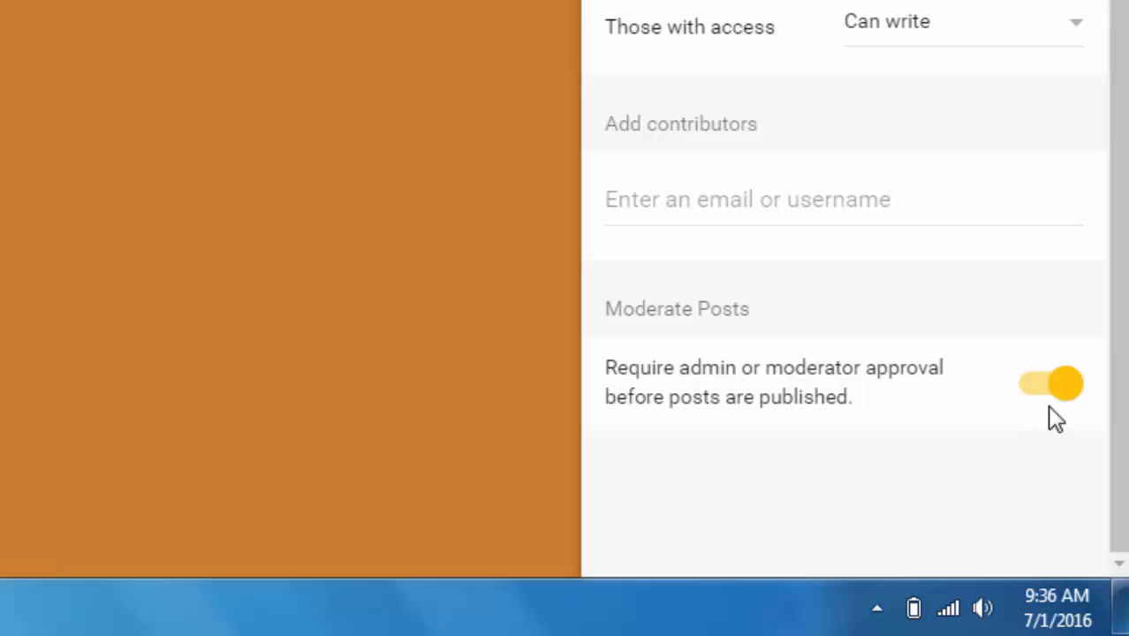
pyautogui.click(1071, 398)
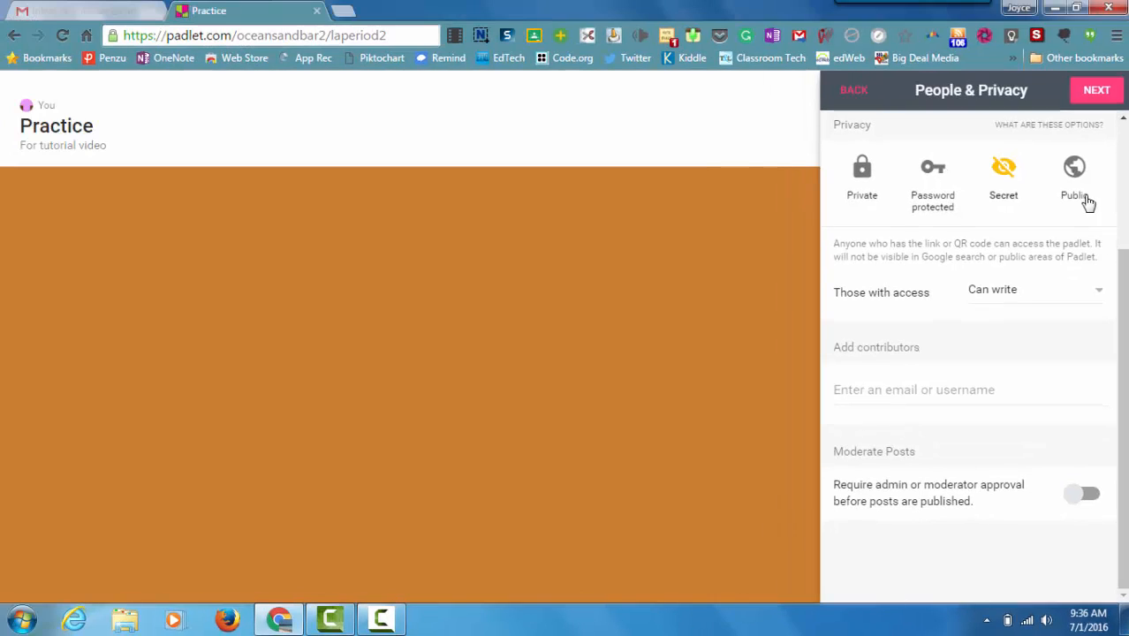
# Step: Finish the padlet setup and add a post titled "Test 1" without body text to the wall
pyautogui.click(1079, 96)
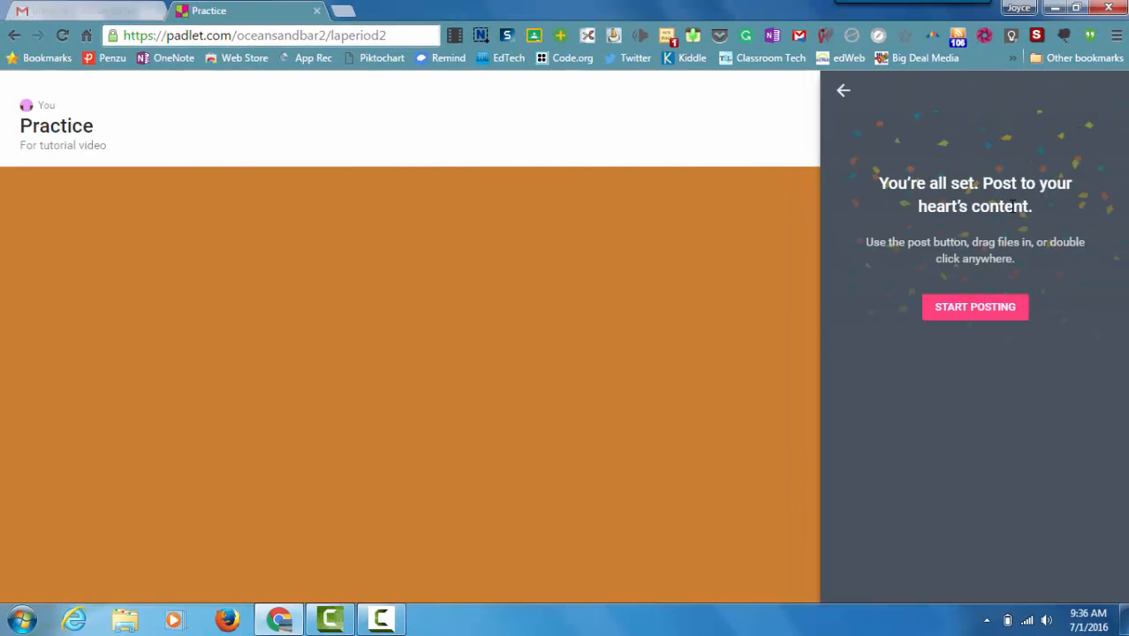
pyautogui.click(975, 309)
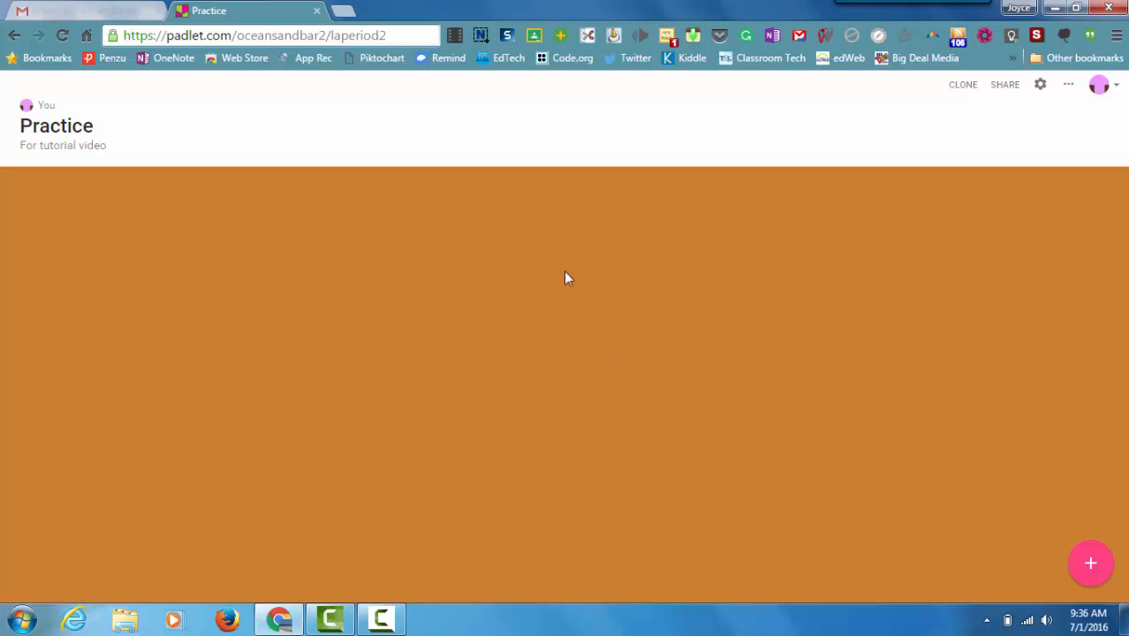
pyautogui.doubleClick(244, 273)
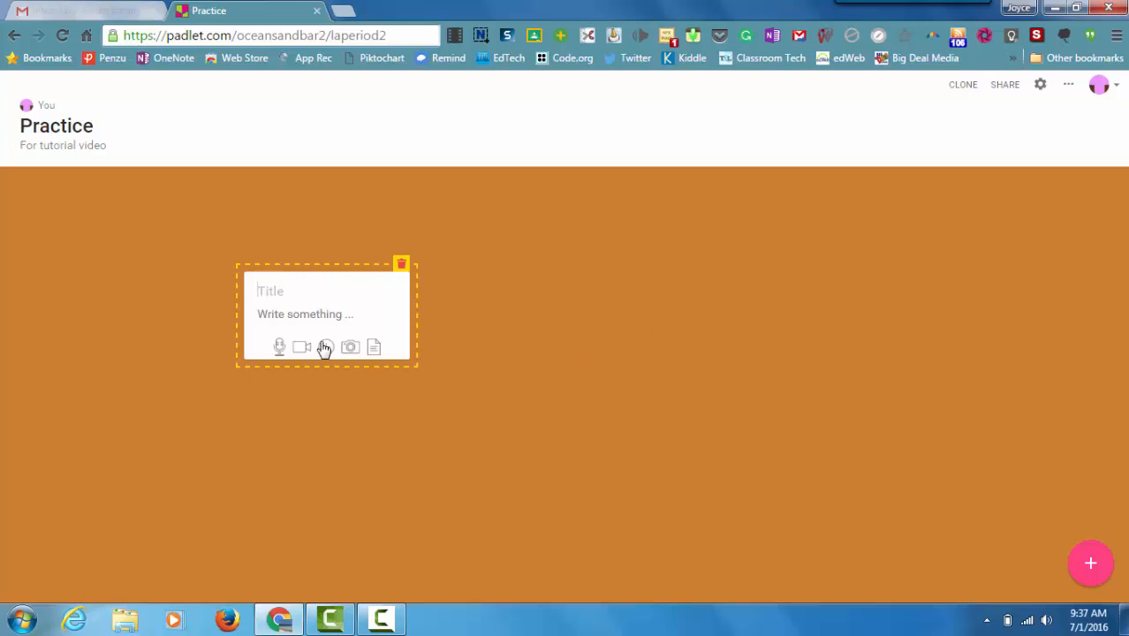
pyautogui.write('Test 1')
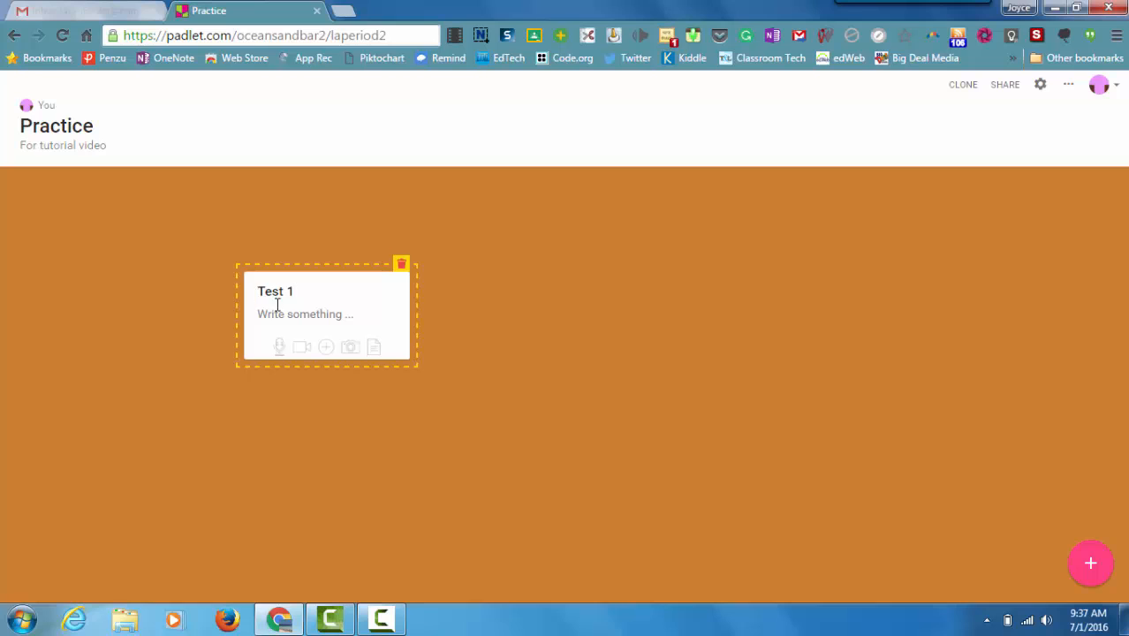
pyautogui.rightClick(276, 315)
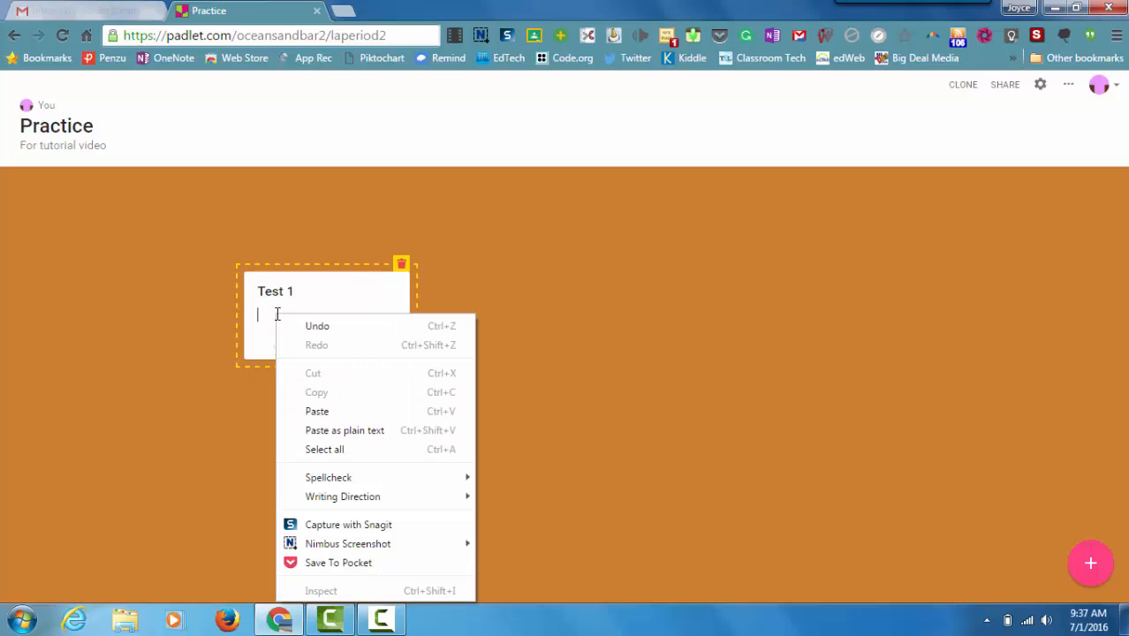
pyautogui.click(450, 298)
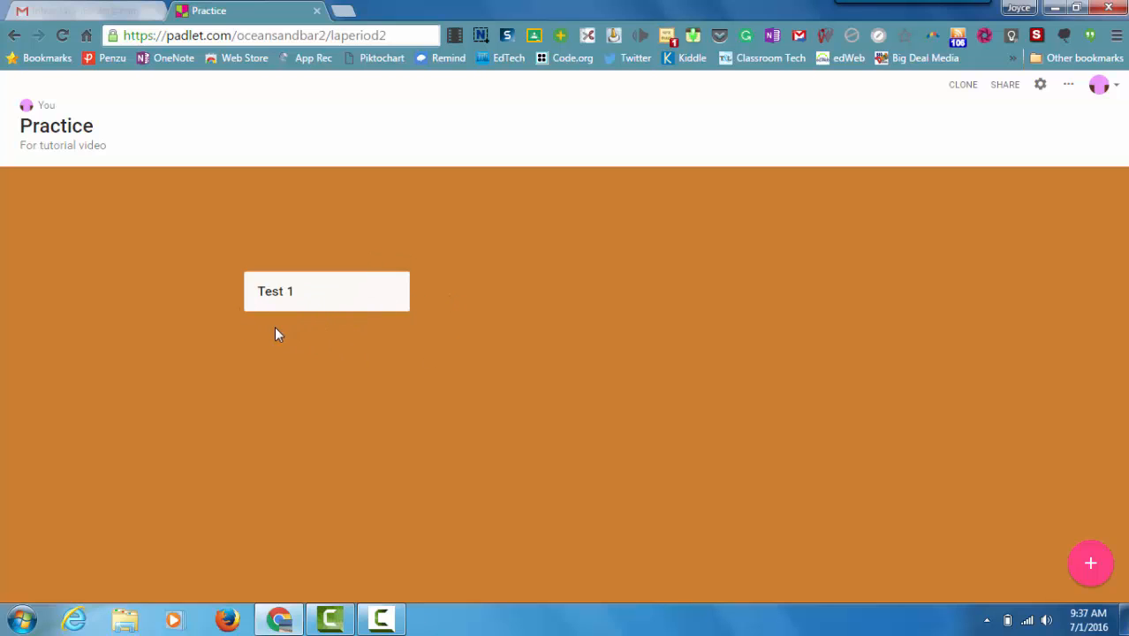
pyautogui.moveTo(323, 309)
pyautogui.click(402, 269)
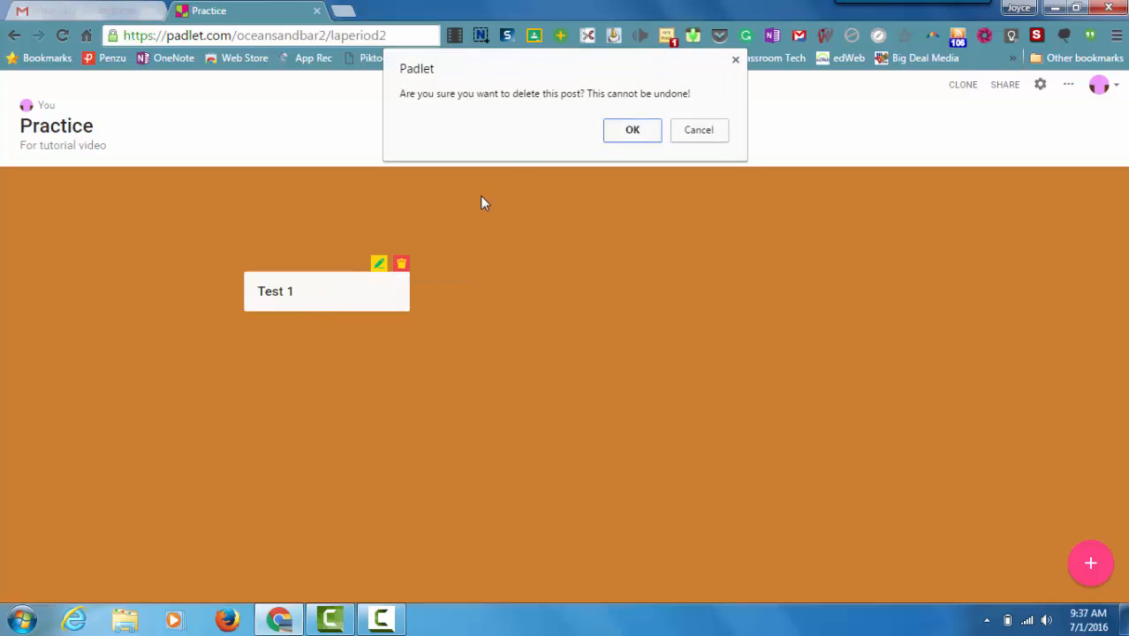
pyautogui.click(700, 133)
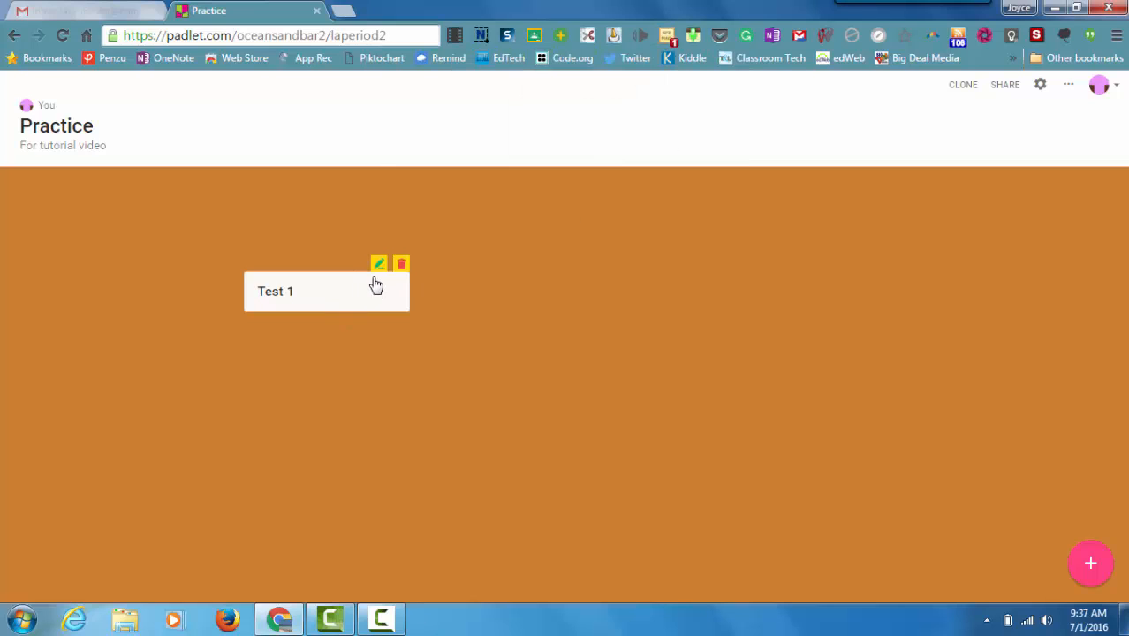
# Step: Edit the "Test 1" post and enter "I'm trying Padlet." as its body text
pyautogui.click(378, 267)
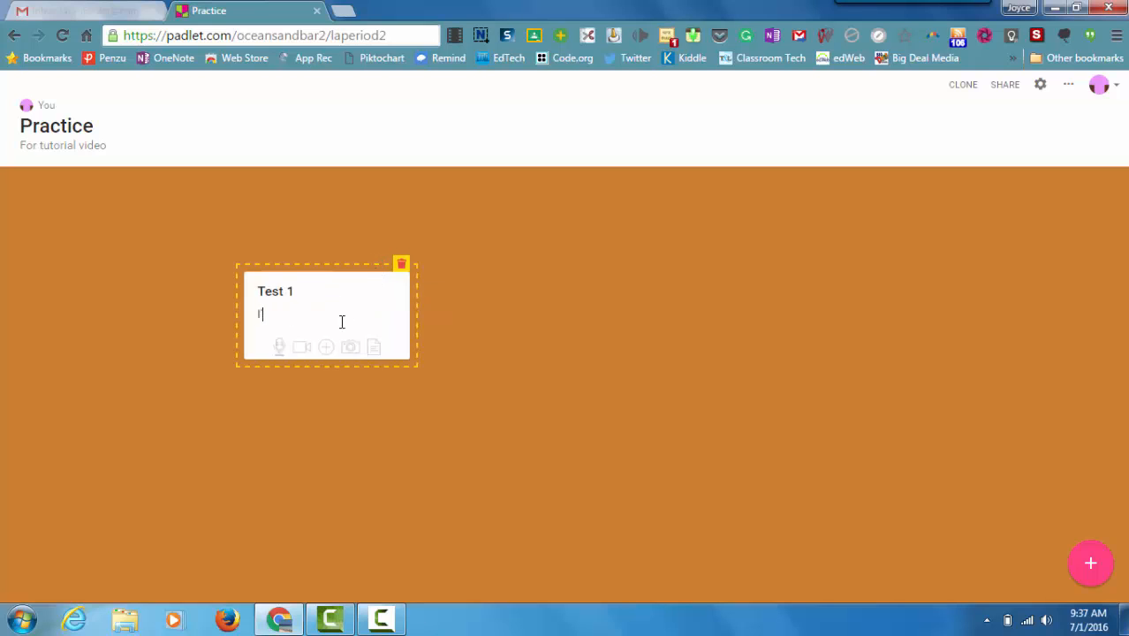
pyautogui.write("I'm tryin gp")
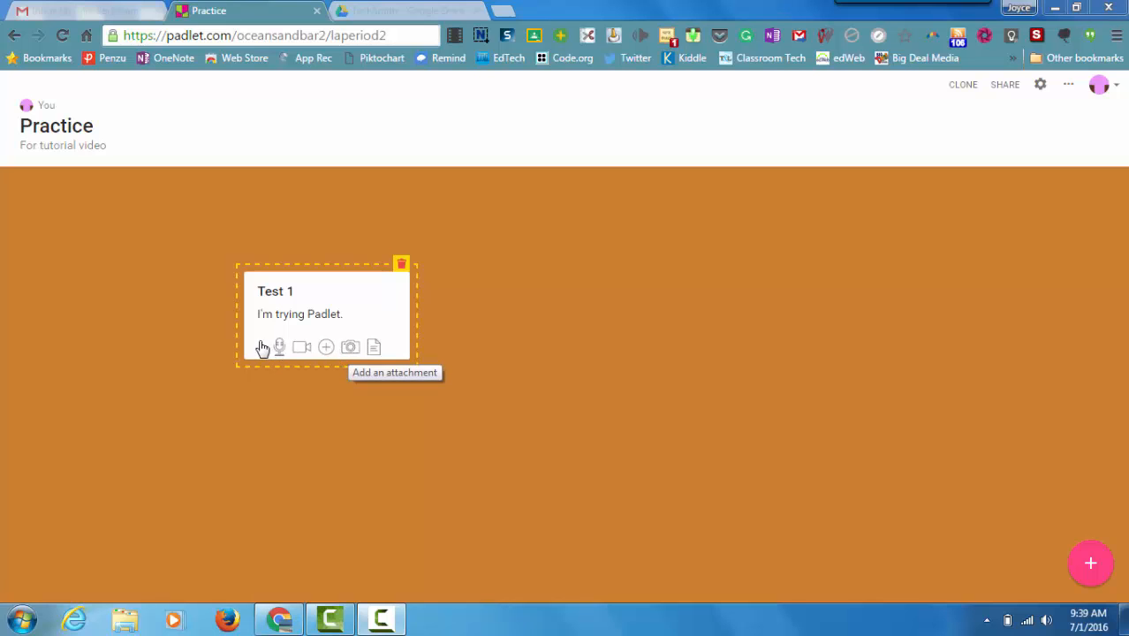
# Step: Preview the attachment sources for the "Test 1" post, upload the "Avatar logo" image from the Images folder, and finish editing
pyautogui.click(378, 350)
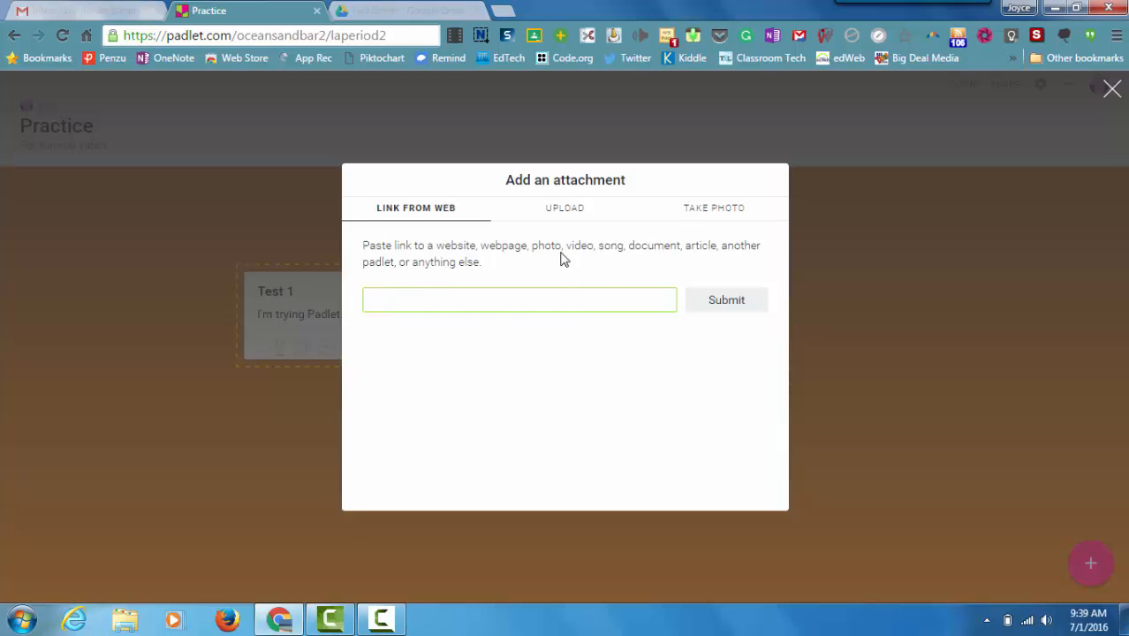
pyautogui.click(561, 213)
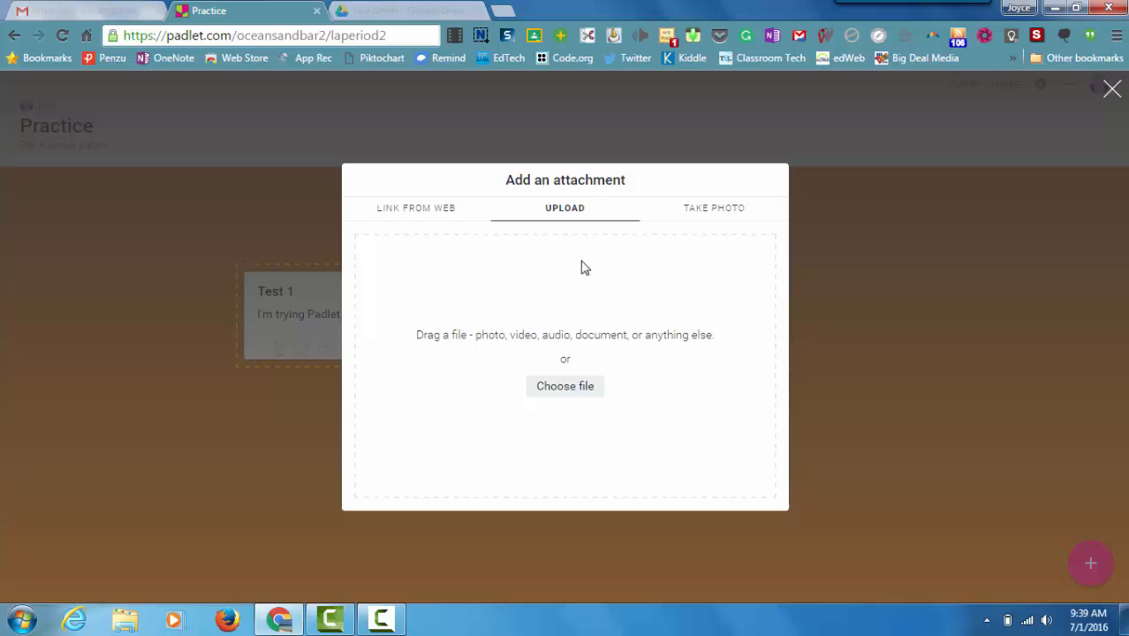
pyautogui.click(700, 212)
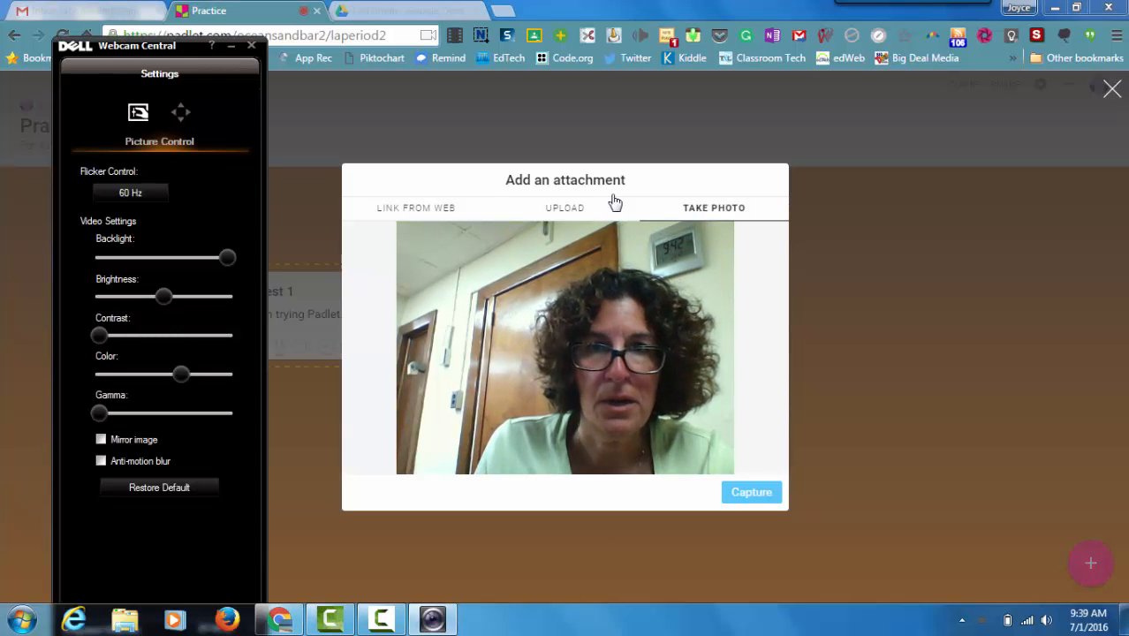
pyautogui.click(547, 214)
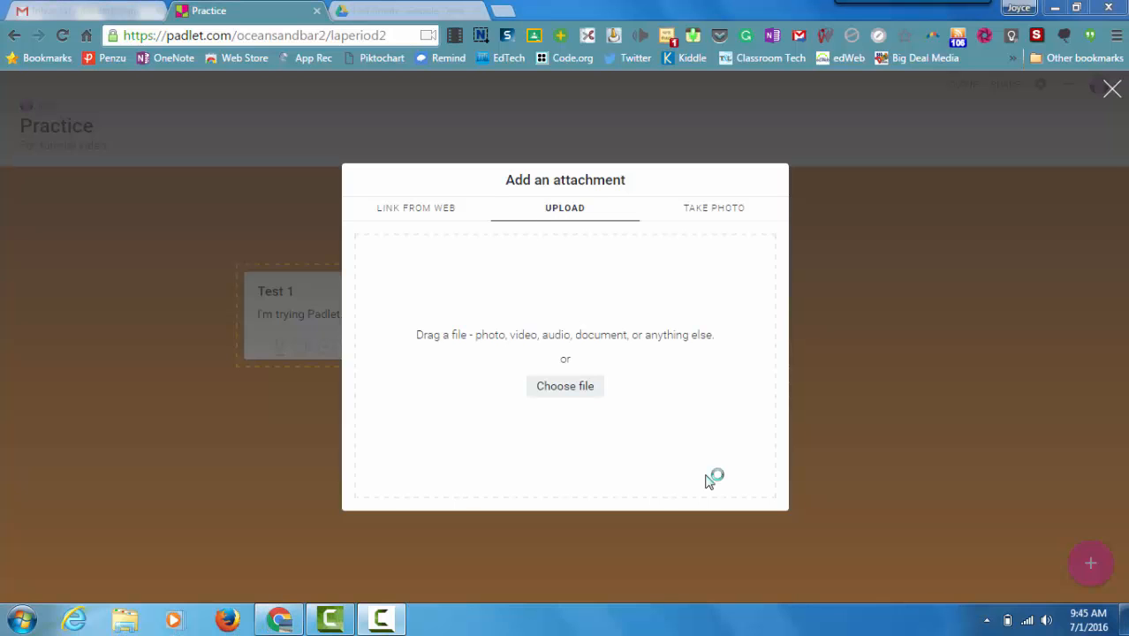
pyautogui.click(588, 391)
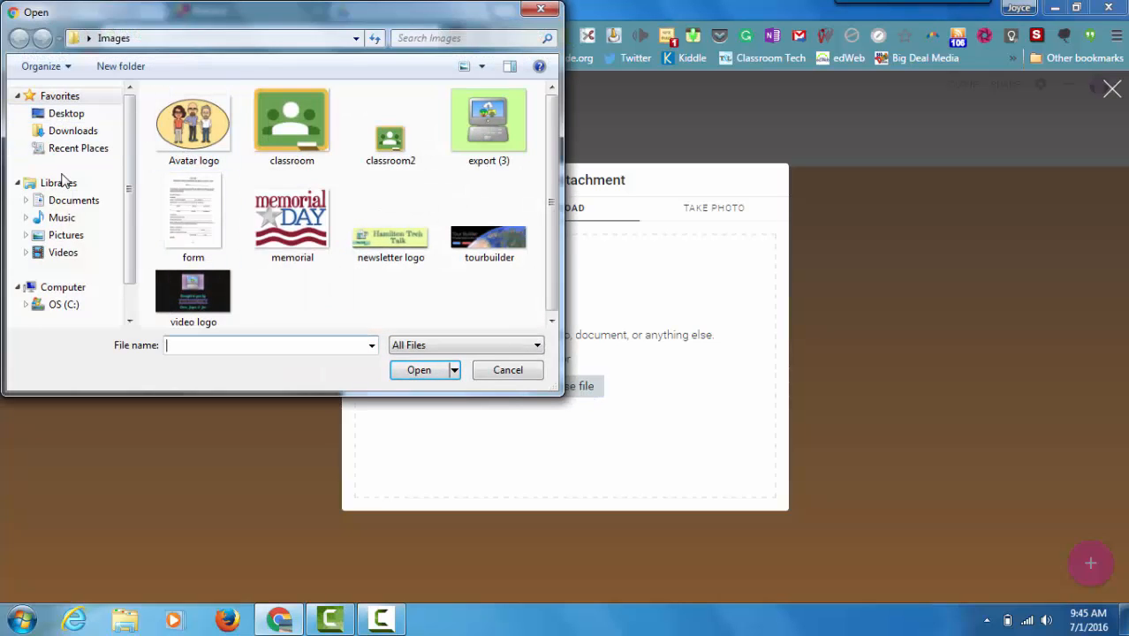
pyautogui.click(210, 126)
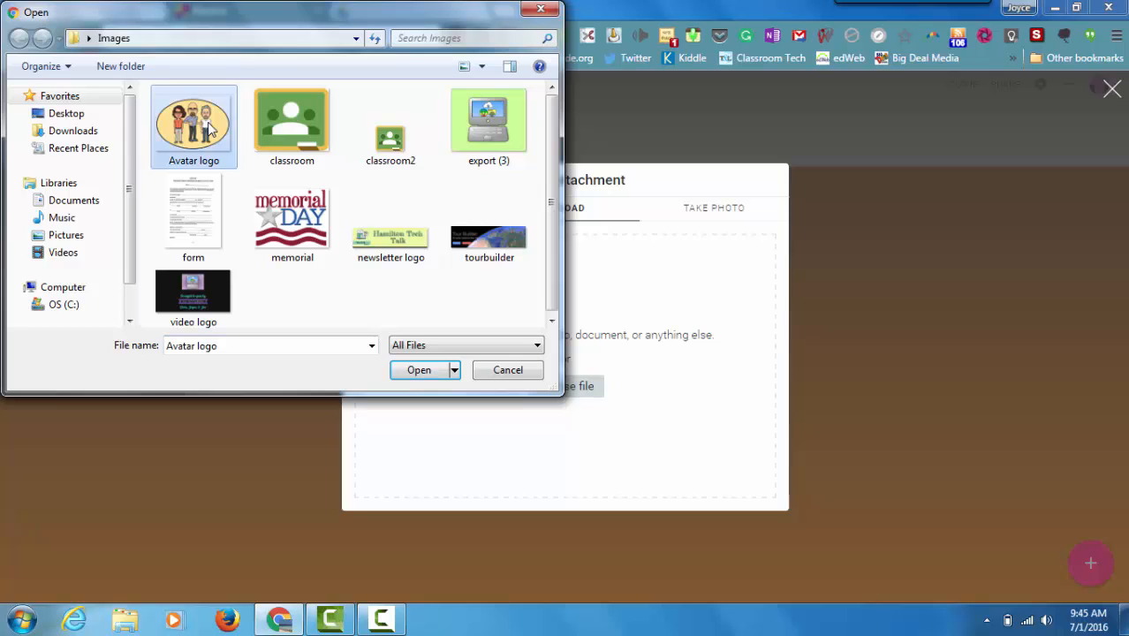
pyautogui.click(411, 371)
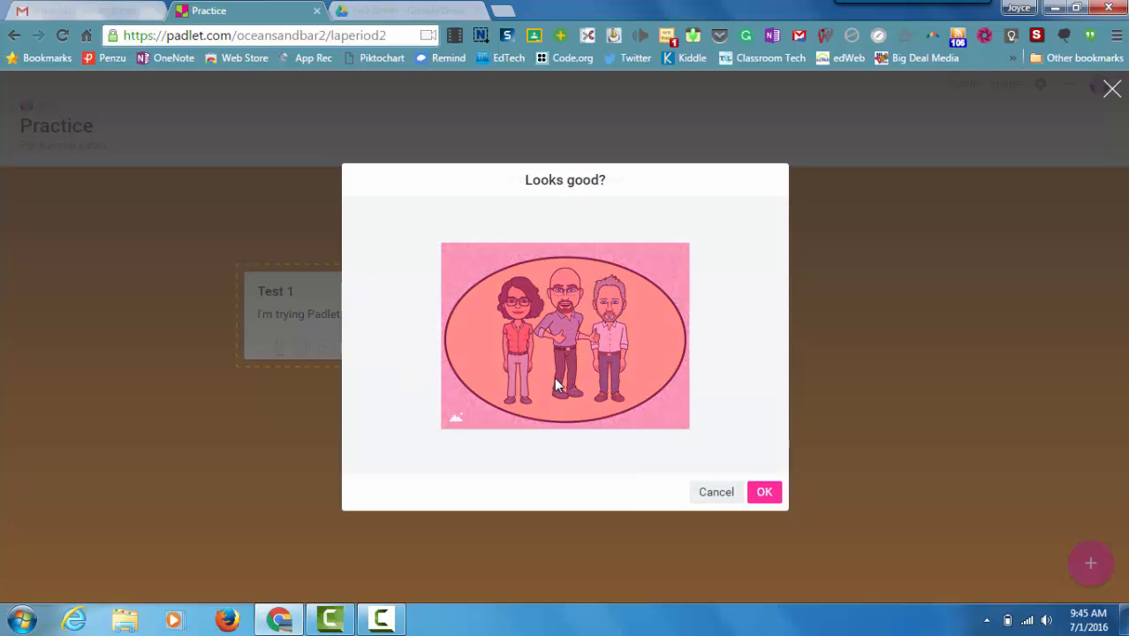
pyautogui.click(762, 493)
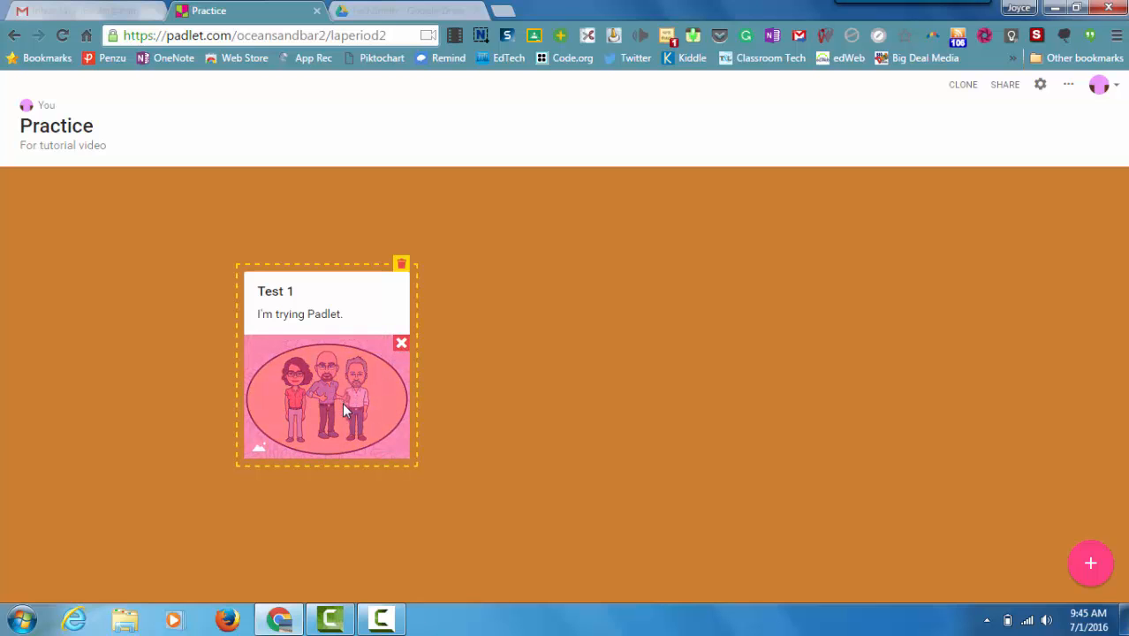
pyautogui.click(681, 285)
# Step: Add a second post beside "Test 1", titled "Test 2", with the text "I wish I was at the beach!"
pyautogui.moveTo(375, 322)
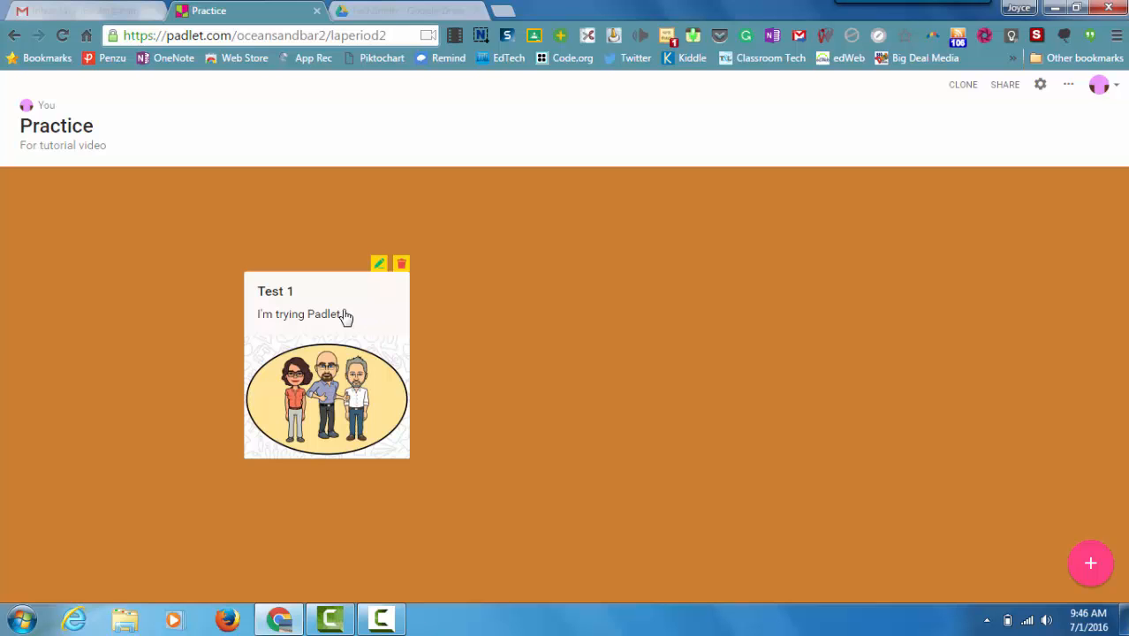
pyautogui.click(378, 265)
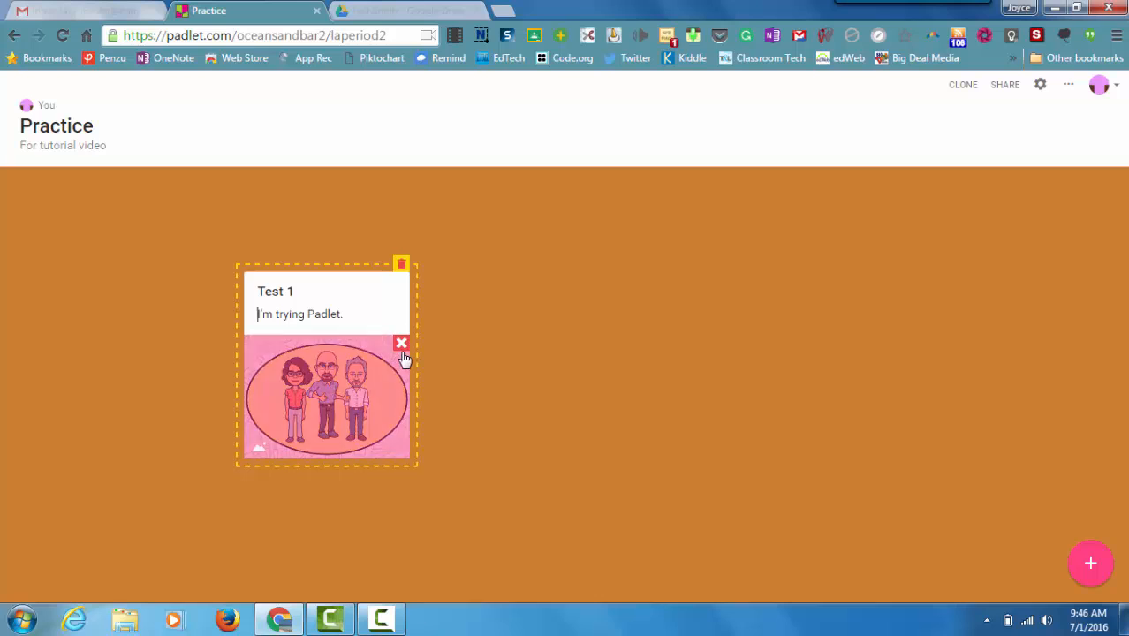
pyautogui.doubleClick(506, 303)
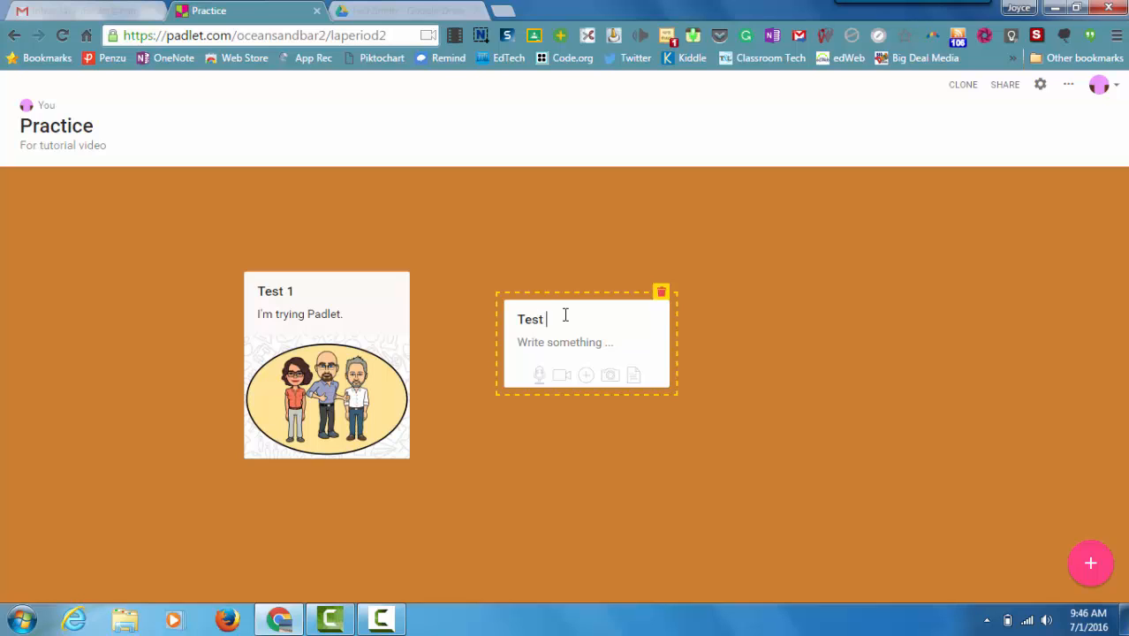
pyautogui.click(570, 343)
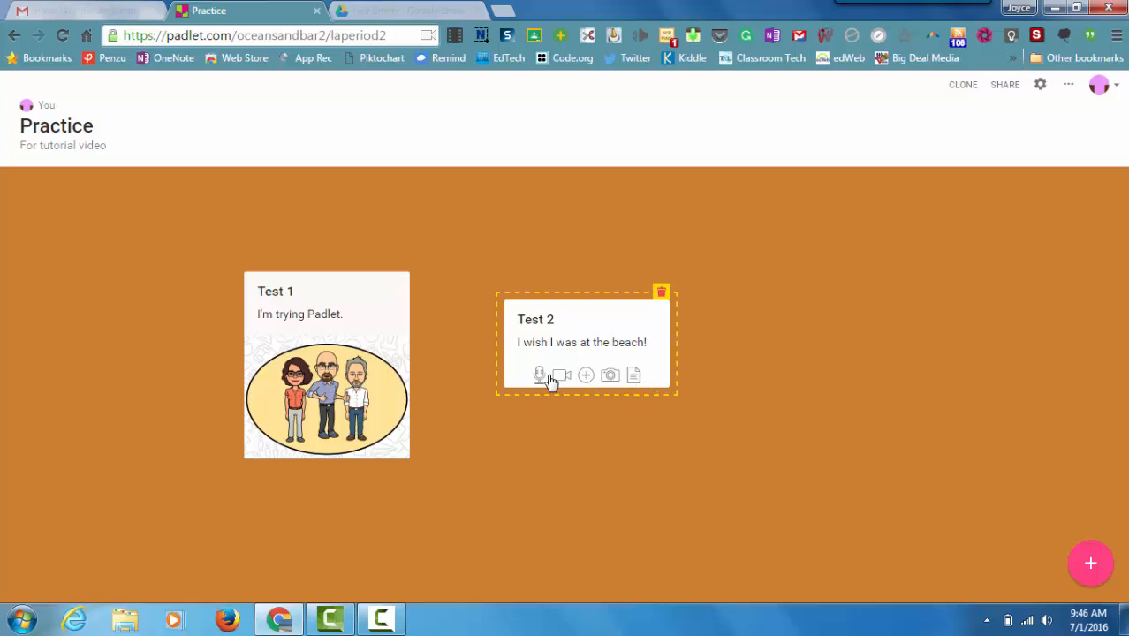
# Step: Add a third post to the right of "Test 2", titled "Test 3", with the text "I like sunny days"
pyautogui.doubleClick(819, 281)
pyautogui.write('Test 3')
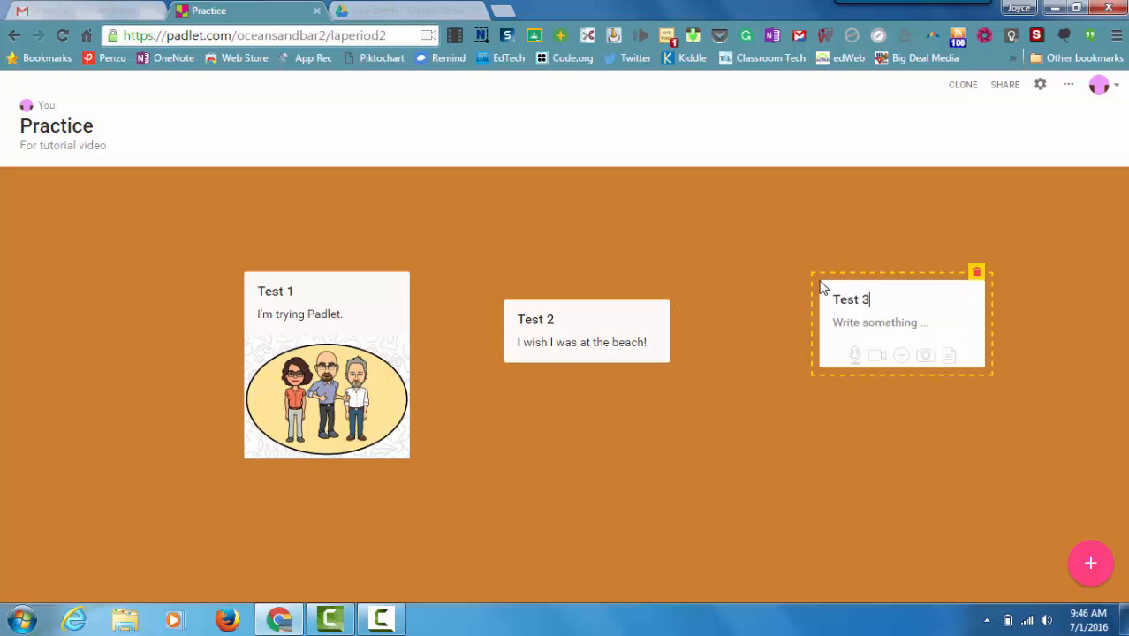
pyautogui.click(844, 324)
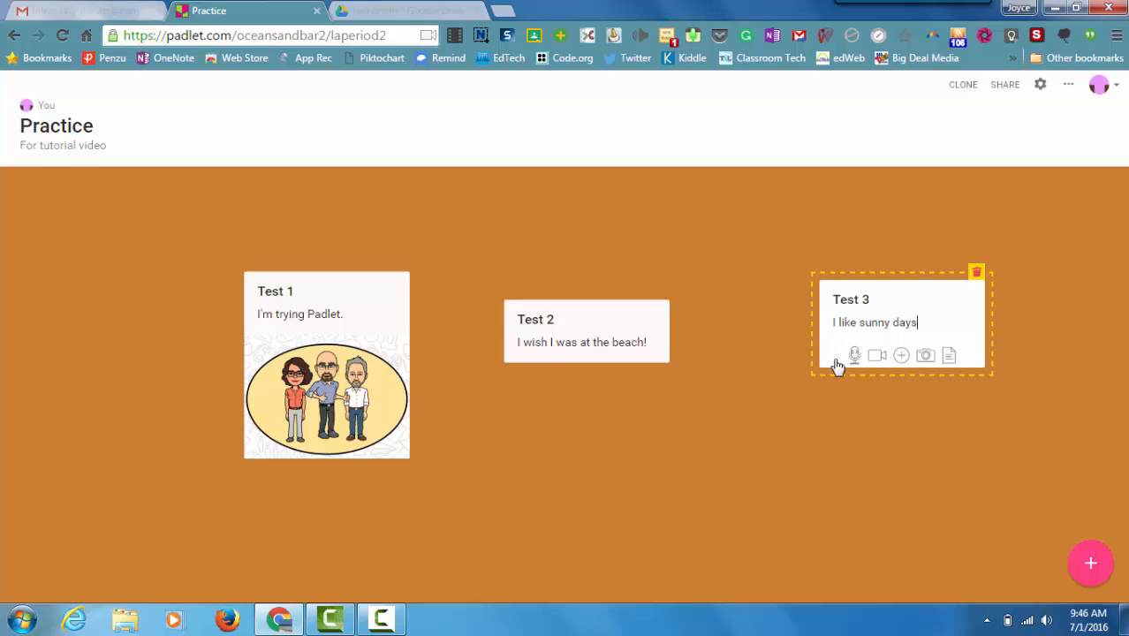
# Step: Upload the image "export (3)" from the Images folder as the attachment of the "Test 3" post
pyautogui.click(907, 359)
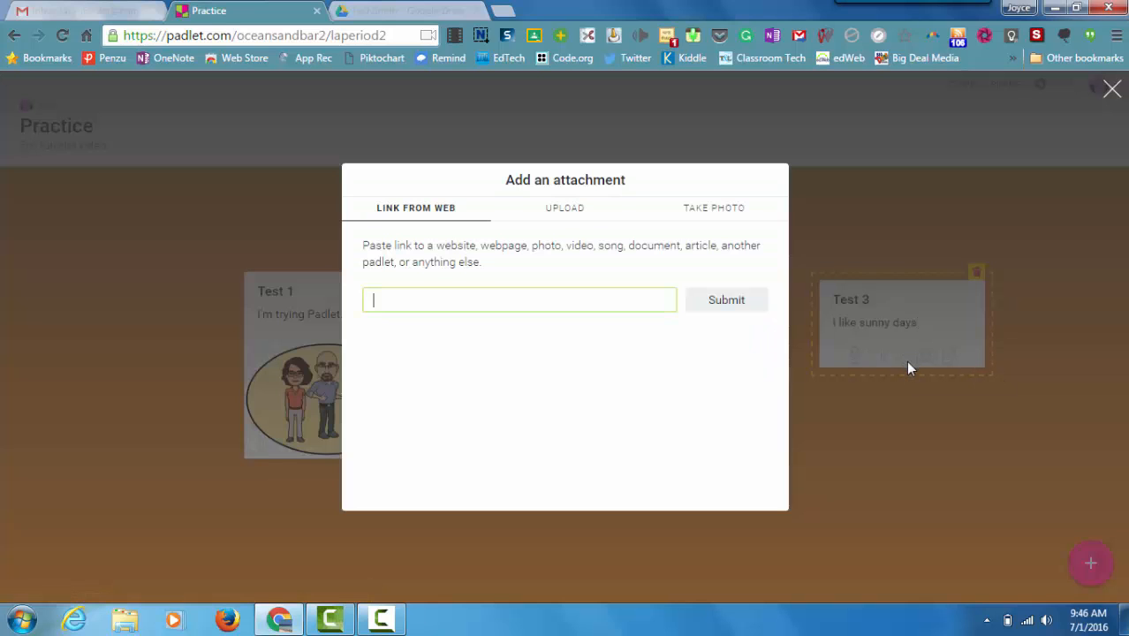
pyautogui.click(571, 210)
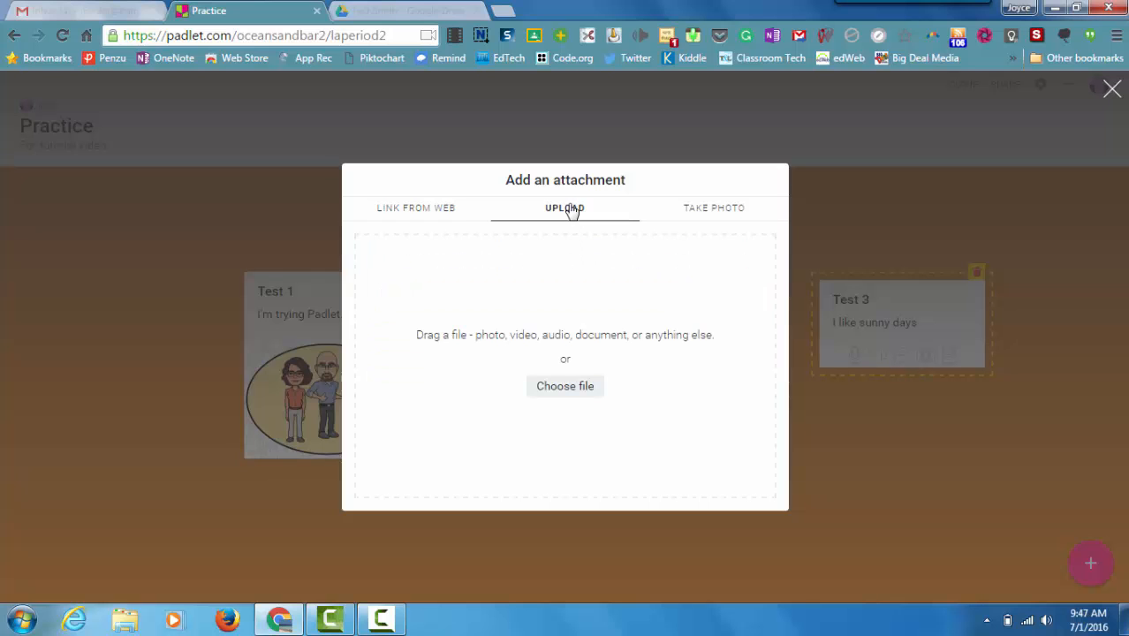
pyautogui.click(575, 392)
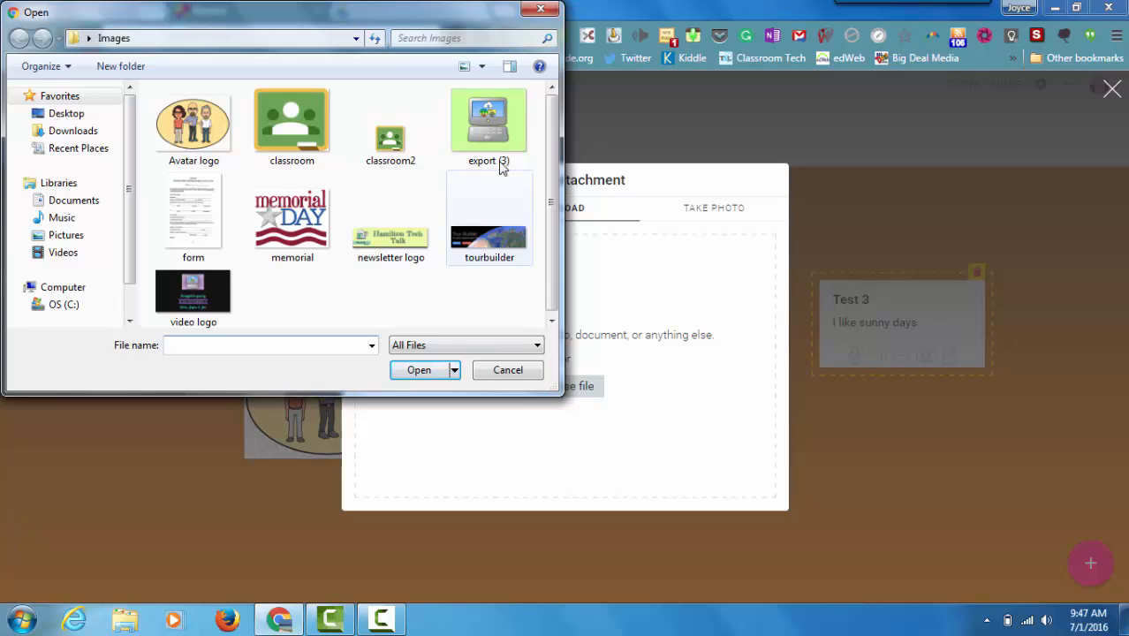
pyautogui.click(484, 131)
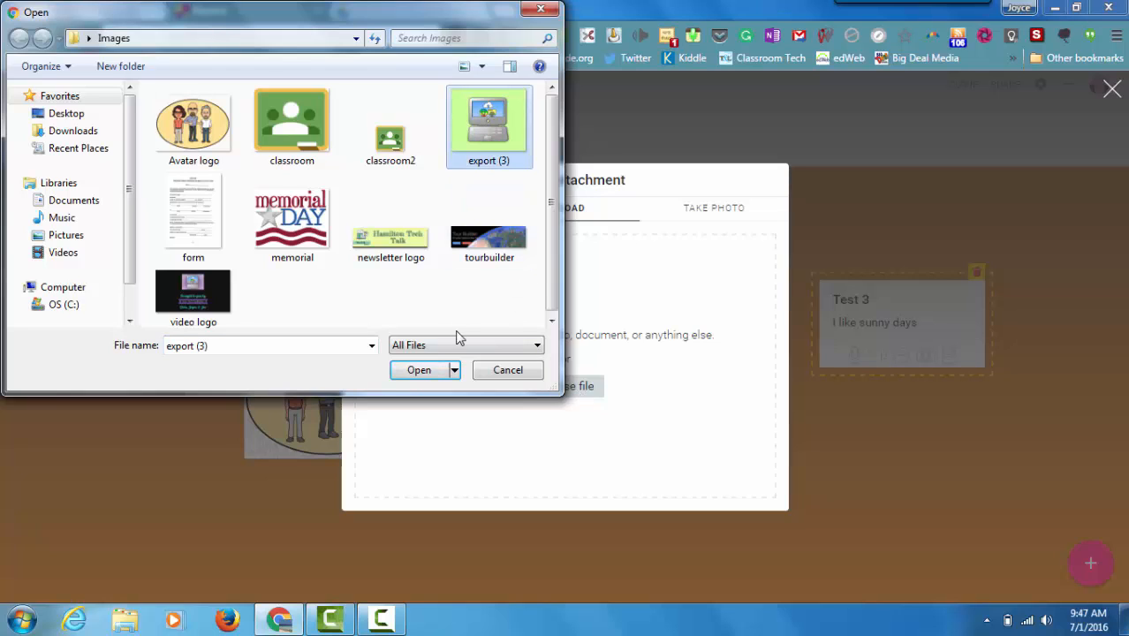
pyautogui.click(426, 374)
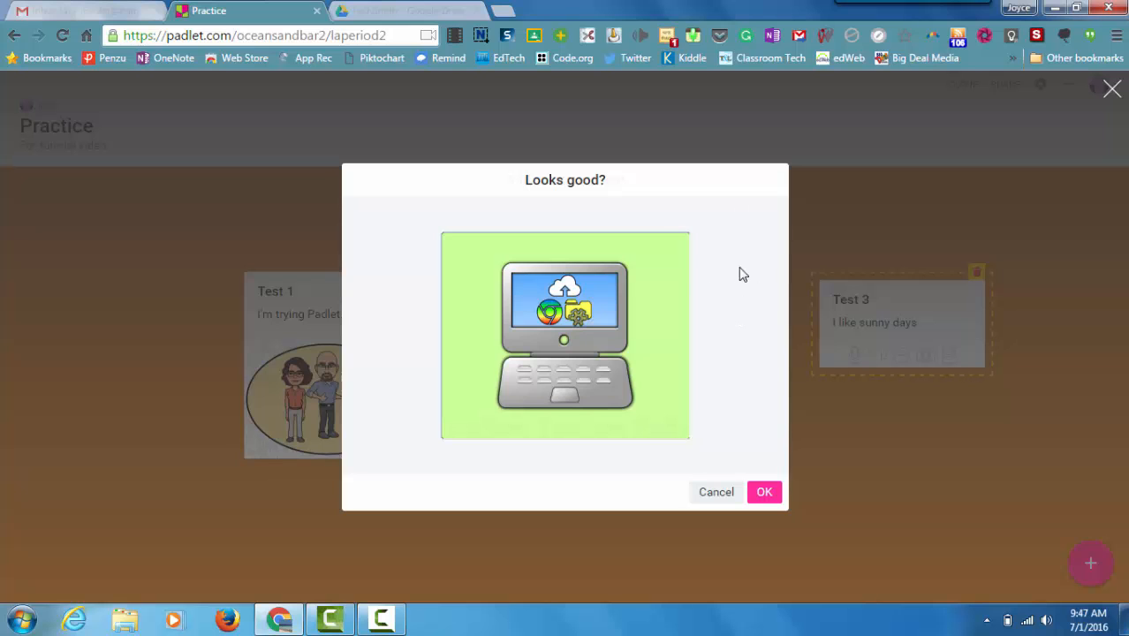
pyautogui.click(764, 492)
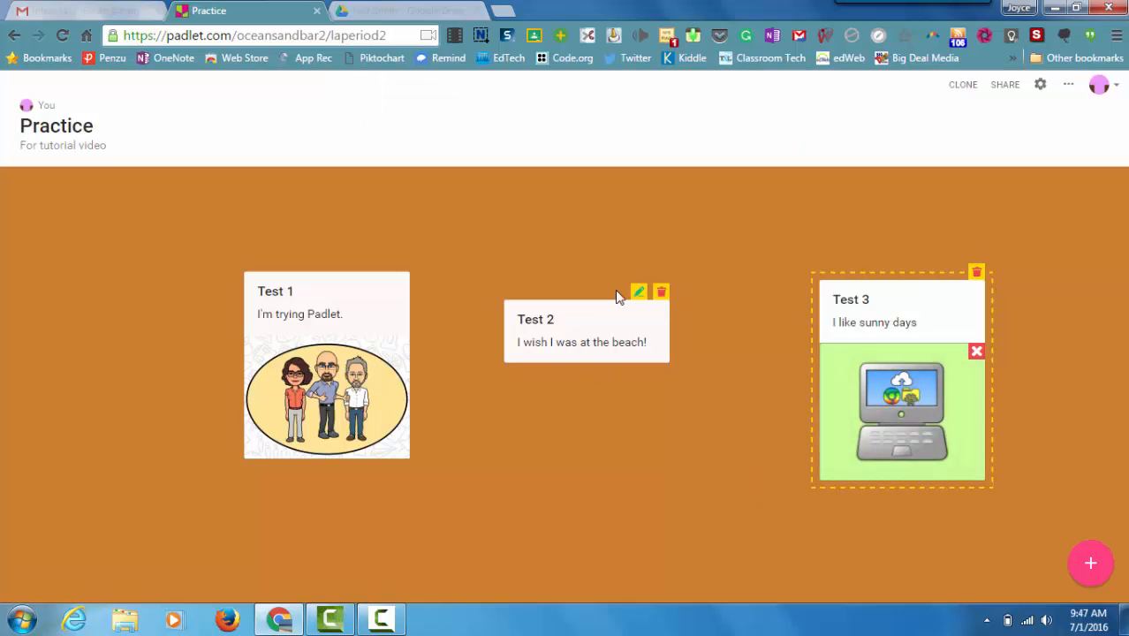
pyautogui.click(640, 293)
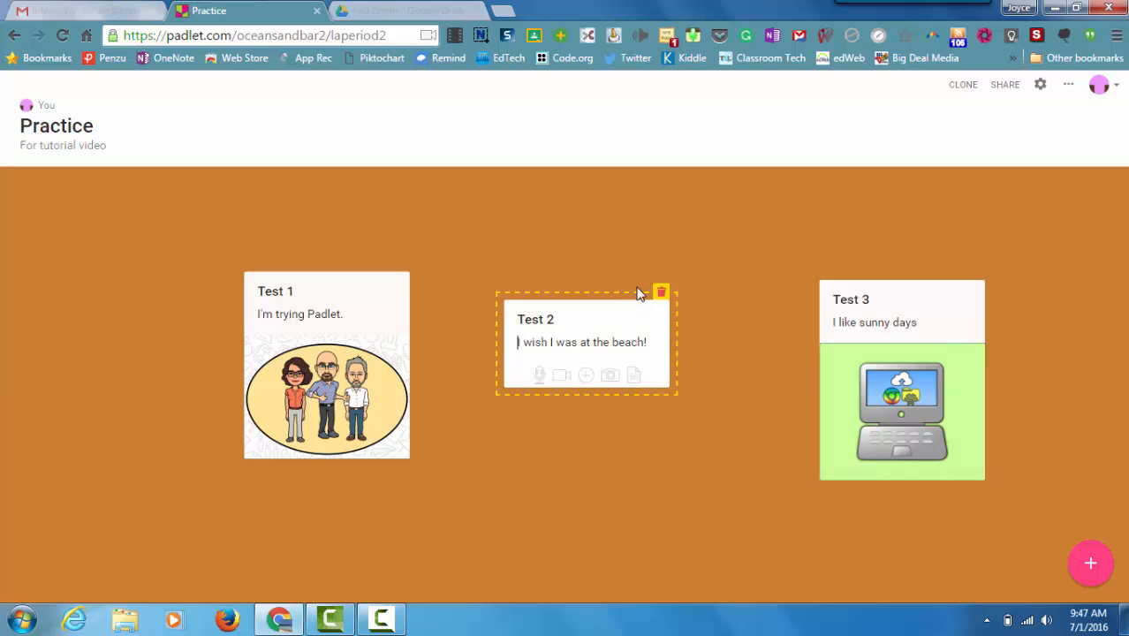
pyautogui.click(586, 377)
pyautogui.click(739, 324)
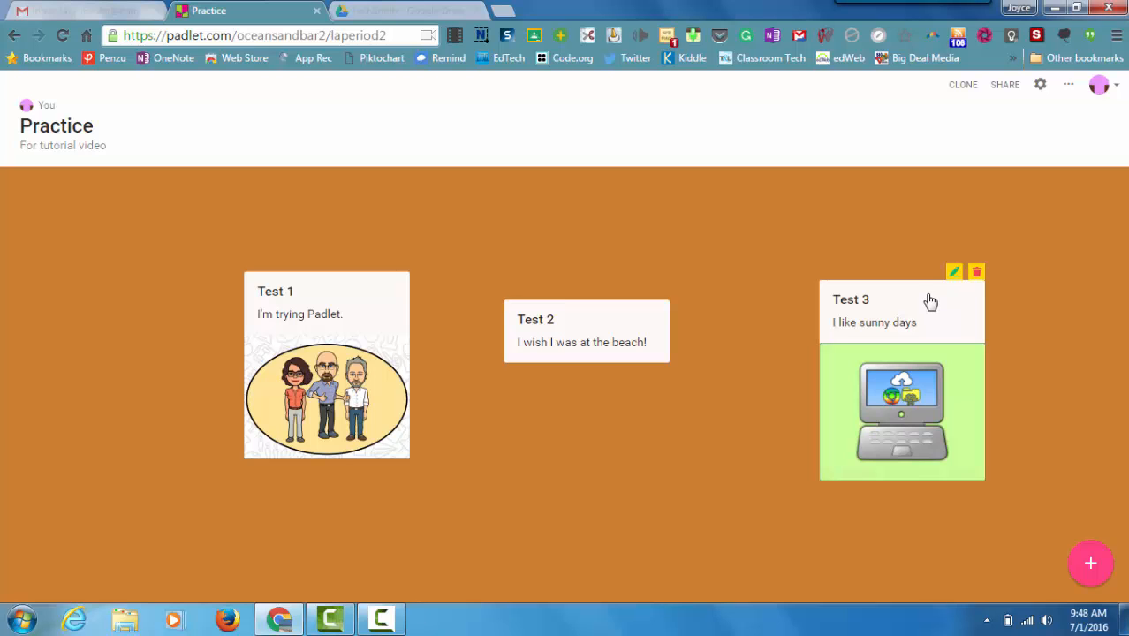
# Step: Rearrange the wall by moving the "Test 3" post further down and the "Test 2" post up and to the right
pyautogui.moveTo(930, 301); pyautogui.dragTo(943, 406)
pyautogui.moveTo(568, 327); pyautogui.dragTo(683, 268)
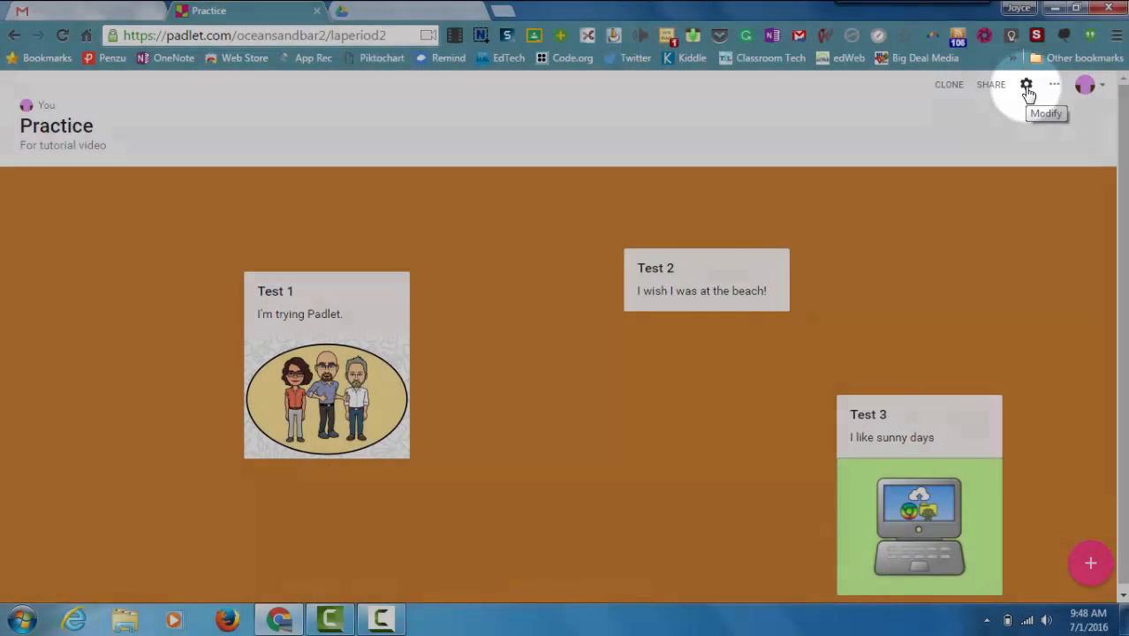
# Step: Try the Grid layout, set the padlet's layout to Stream, save the change and close the padlet settings
pyautogui.click(1026, 86)
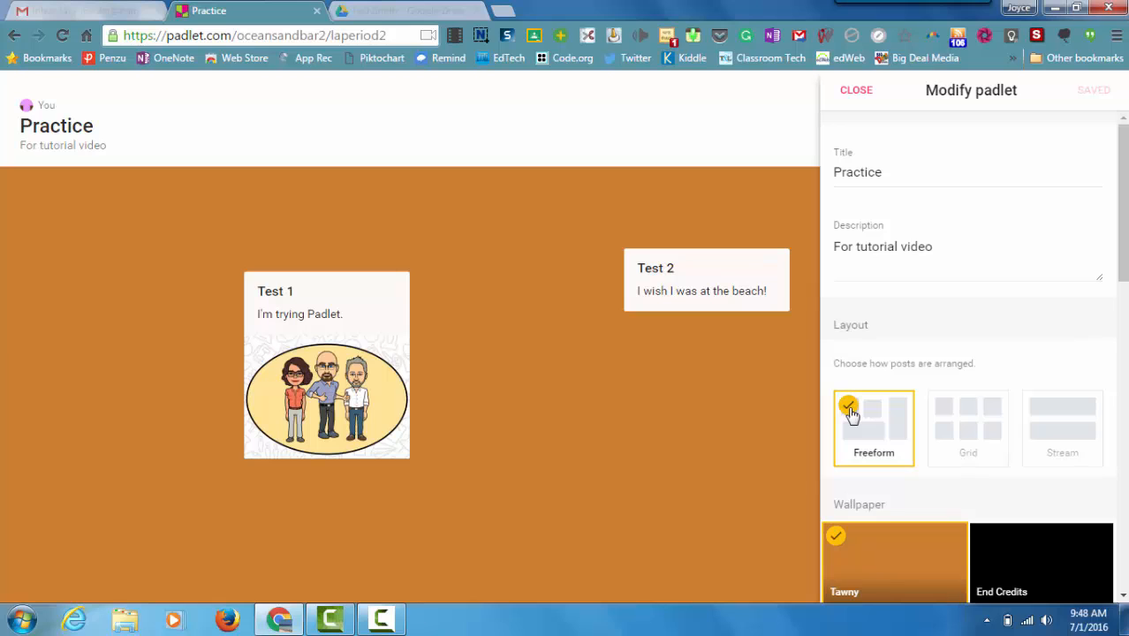
pyautogui.click(968, 455)
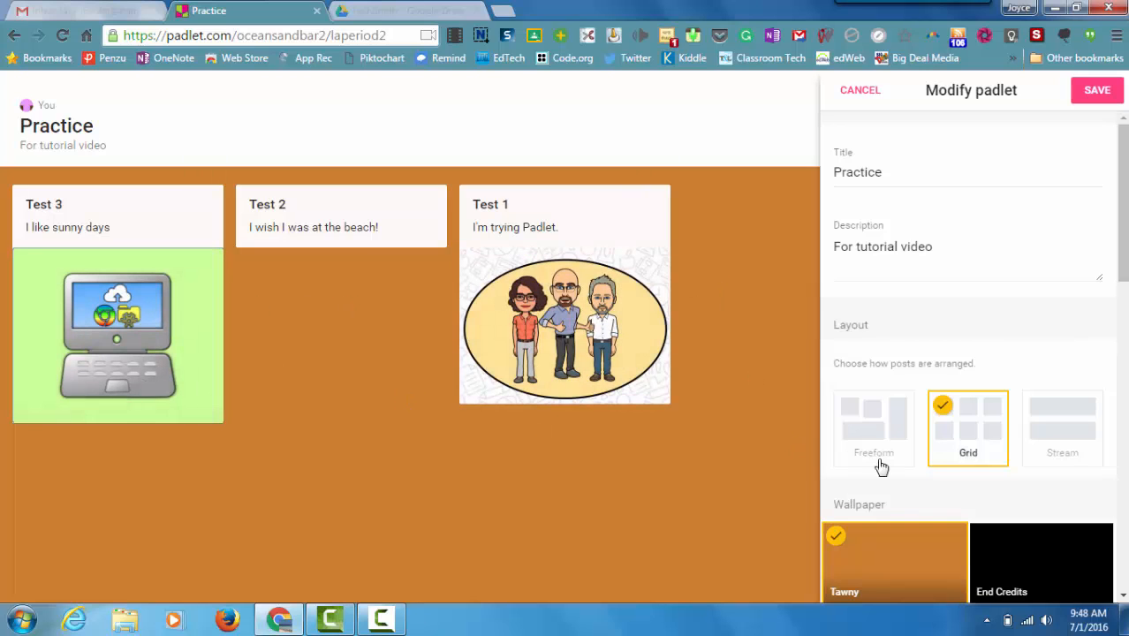
pyautogui.click(1042, 439)
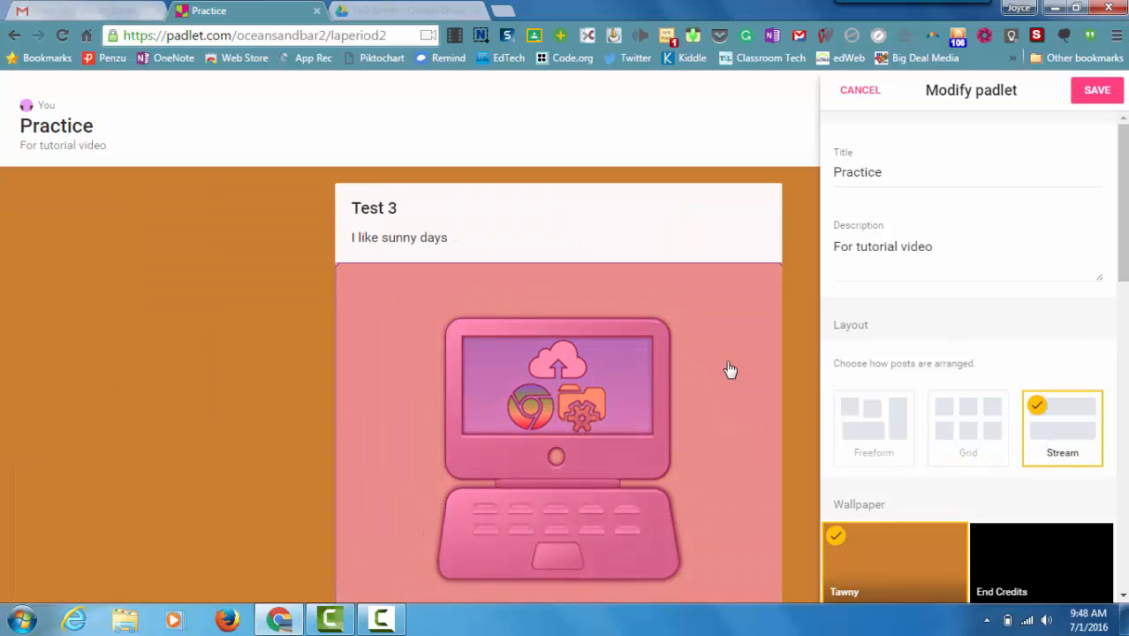
pyautogui.click(861, 92)
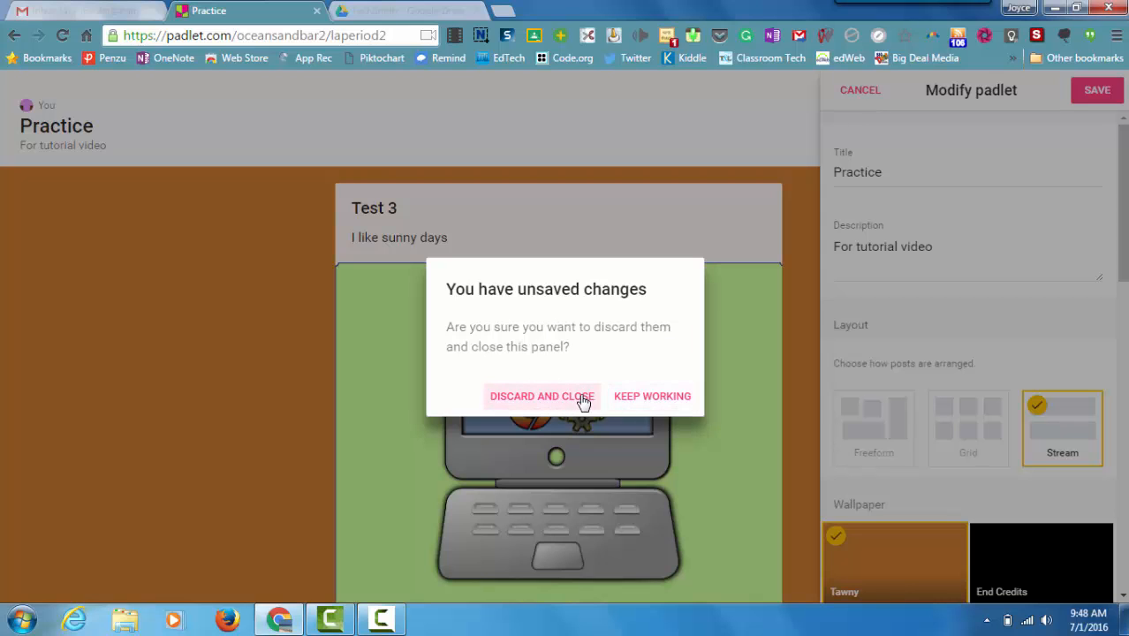
pyautogui.click(622, 403)
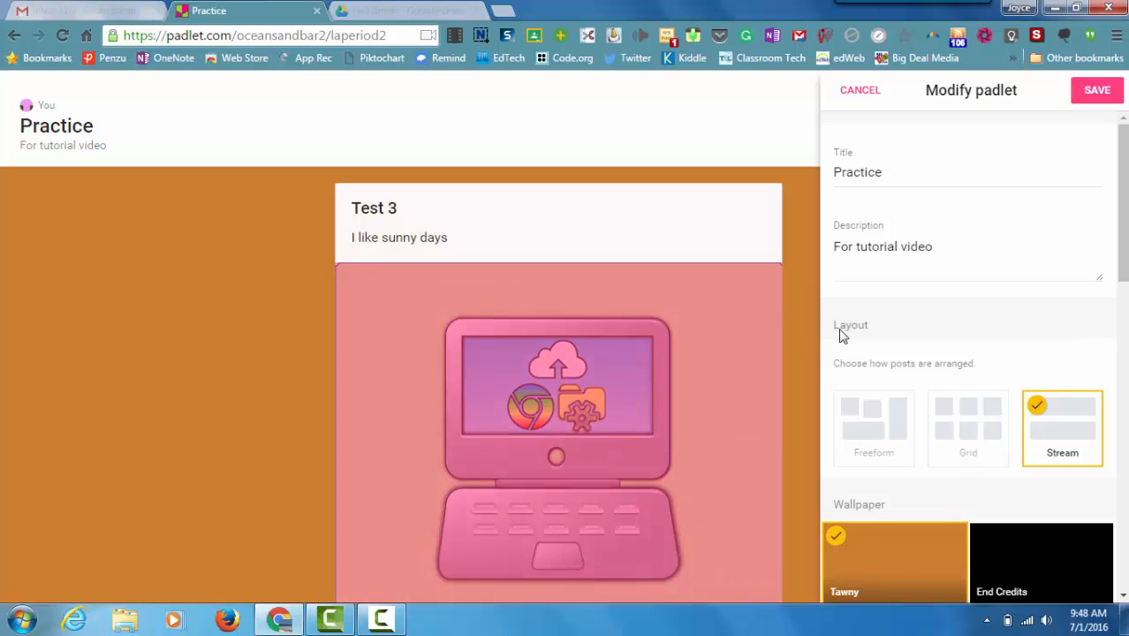
pyautogui.click(1091, 94)
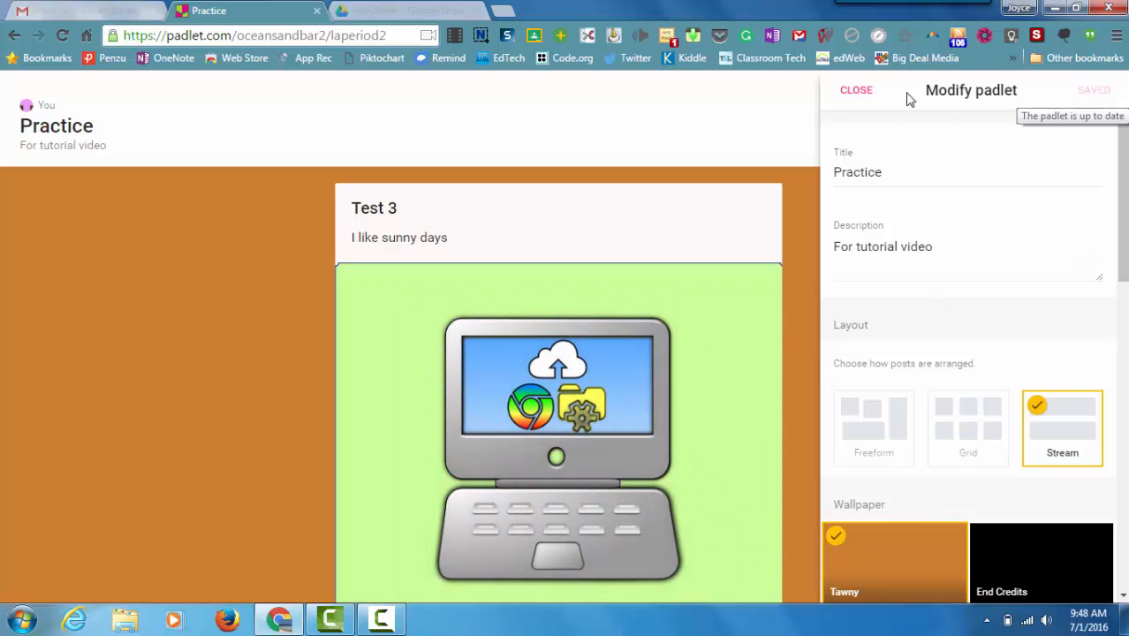
pyautogui.click(862, 96)
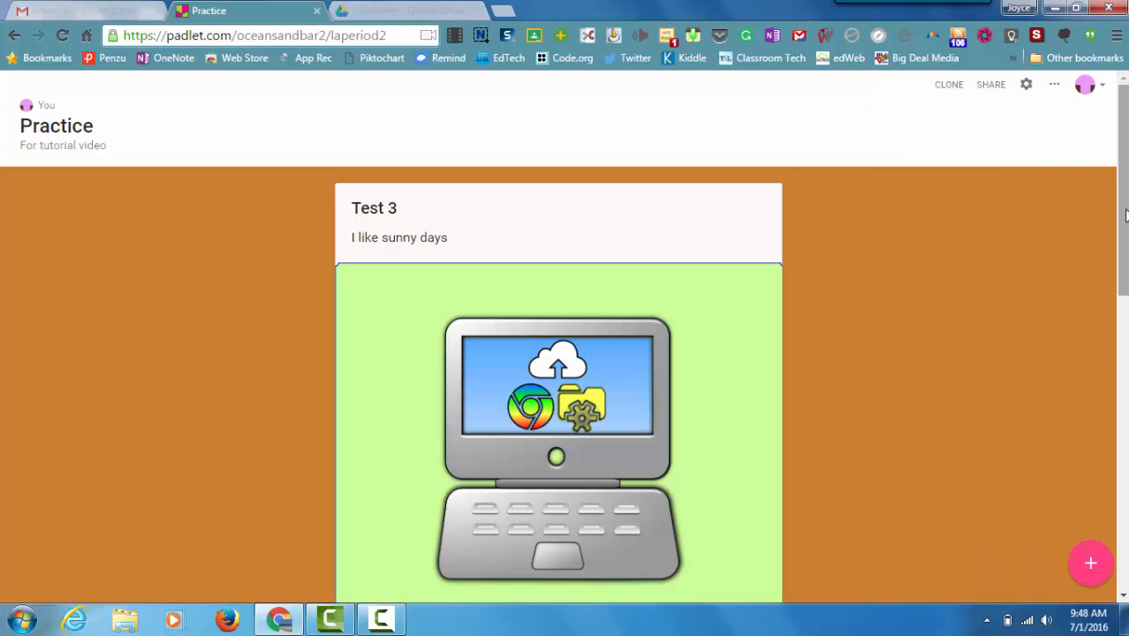
pyautogui.moveTo(1122, 210)
pyautogui.mouseDown()
pyautogui.moveTo(1125, 566)
pyautogui.moveTo(1125, 209)
pyautogui.mouseUp()
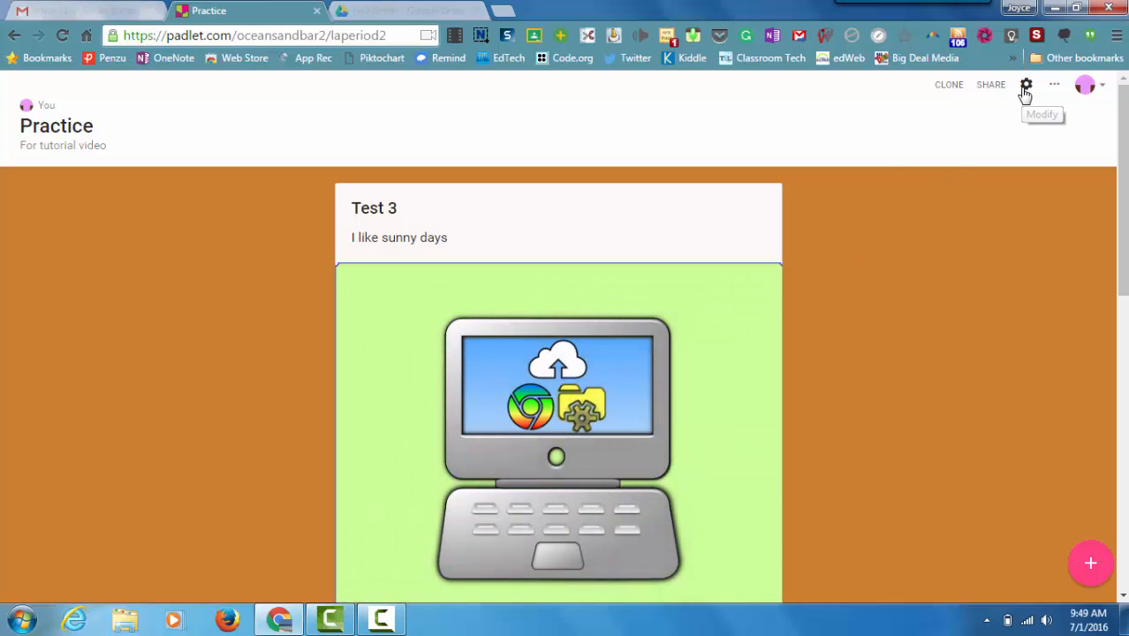
# Step: Set the padlet's layout back to Freeform, save the change and close the padlet settings
pyautogui.click(1025, 89)
pyautogui.click(886, 436)
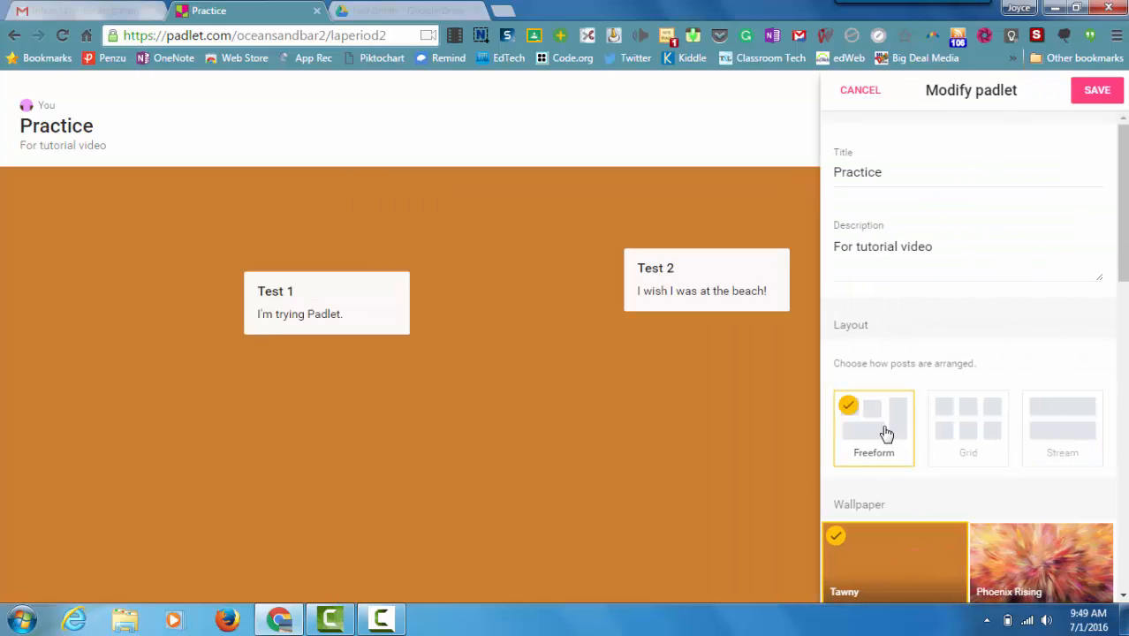
pyautogui.click(1094, 91)
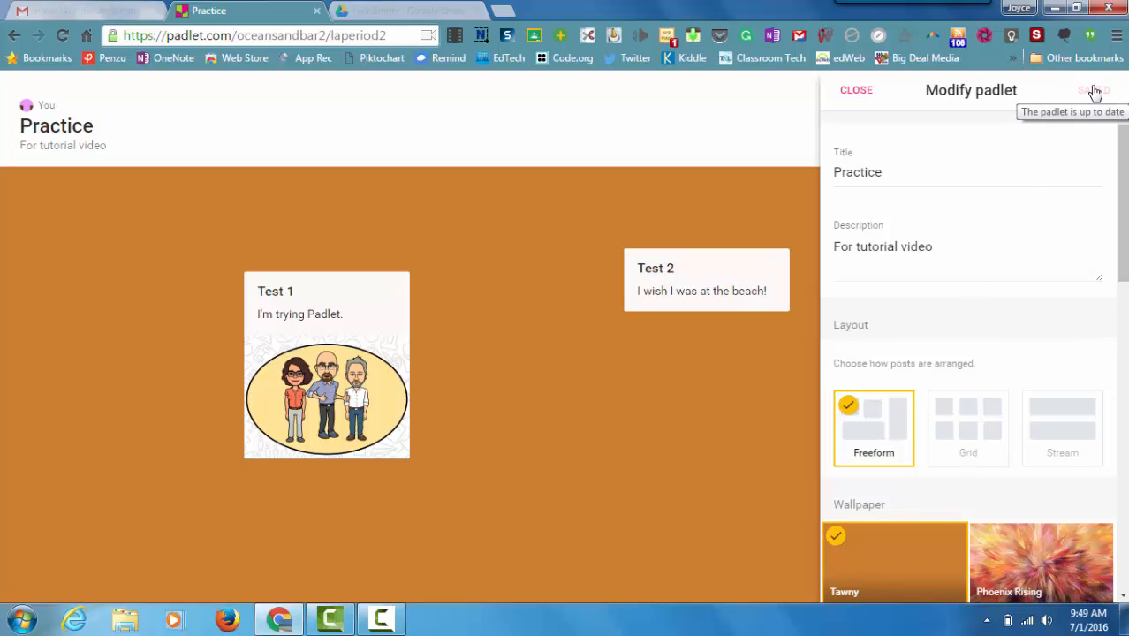
pyautogui.click(854, 92)
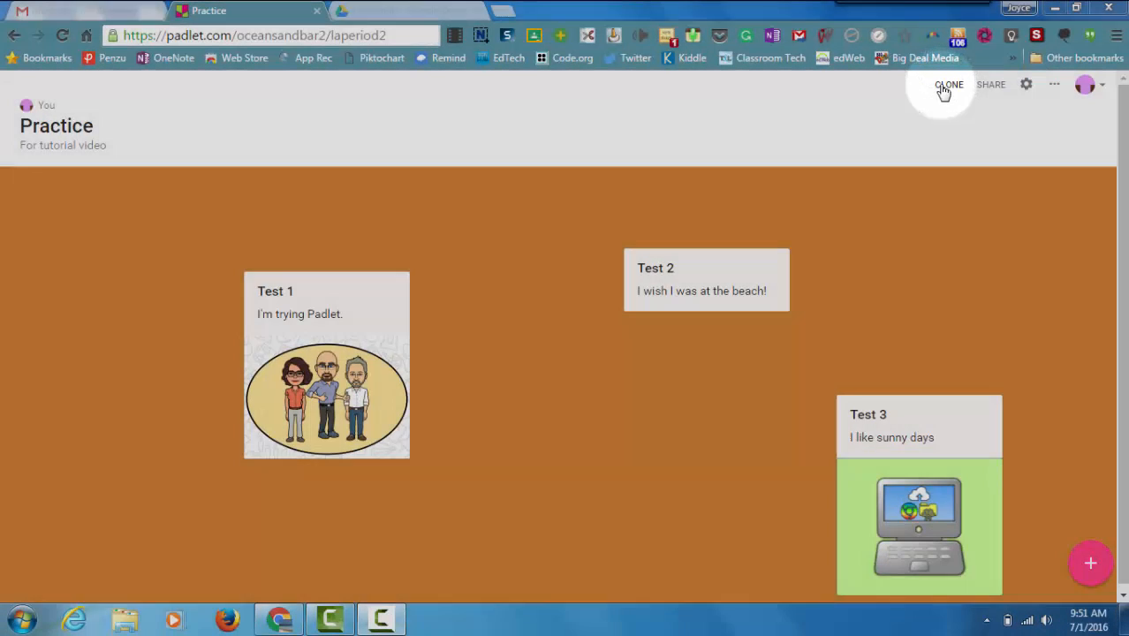
# Step: Review the options for copying the padlet, and its people and privacy, share, export and embed settings, without changing anything
pyautogui.click(945, 88)
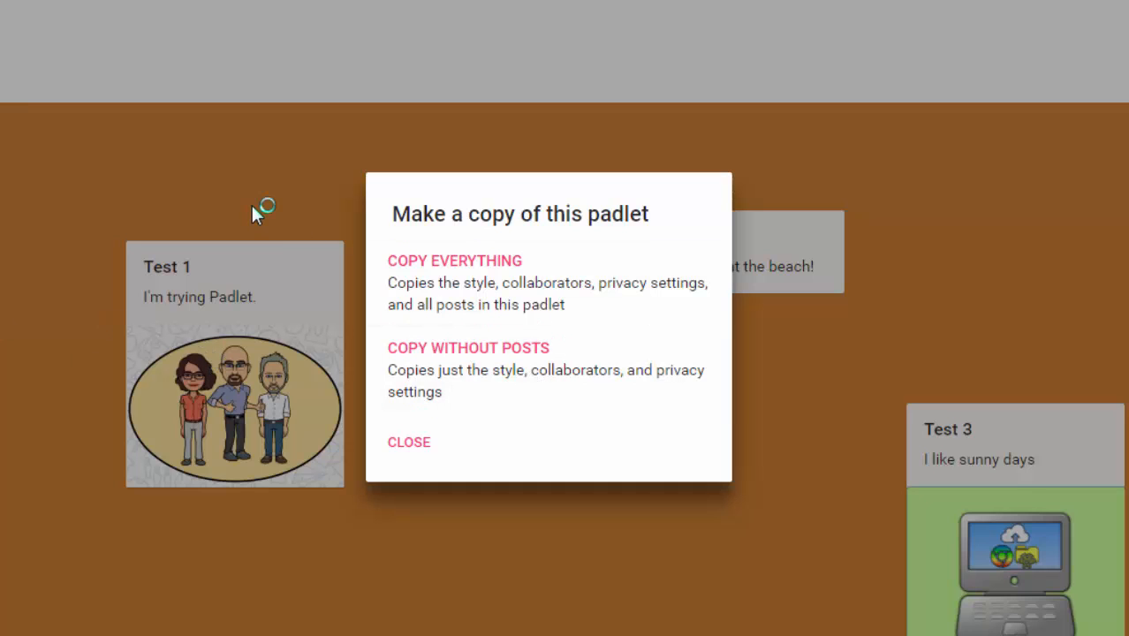
pyautogui.click(411, 445)
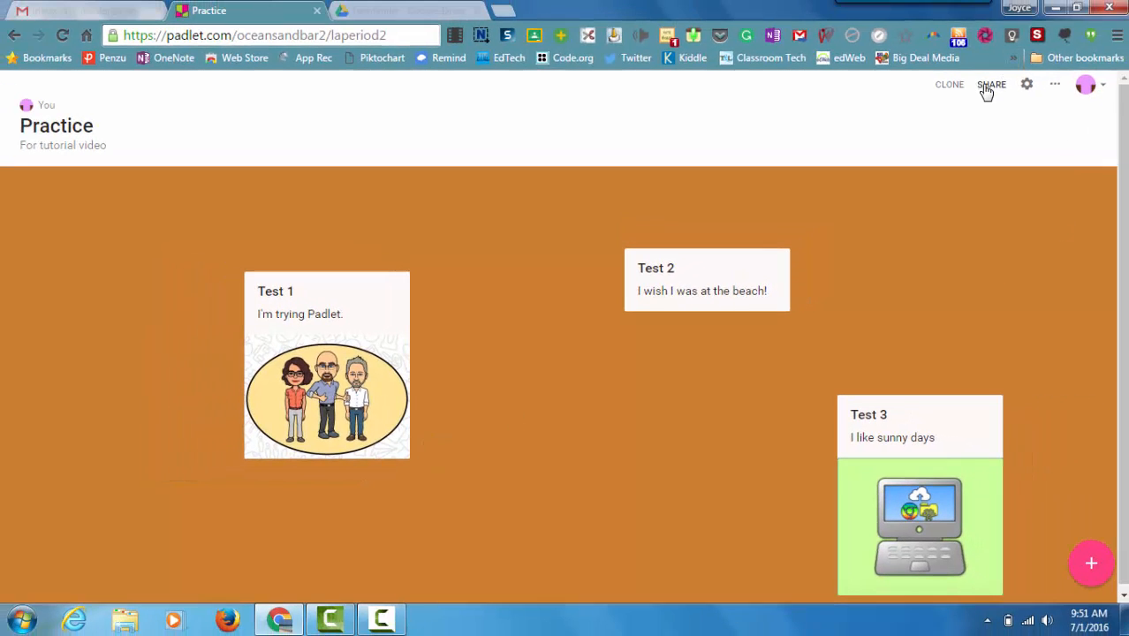
pyautogui.click(989, 85)
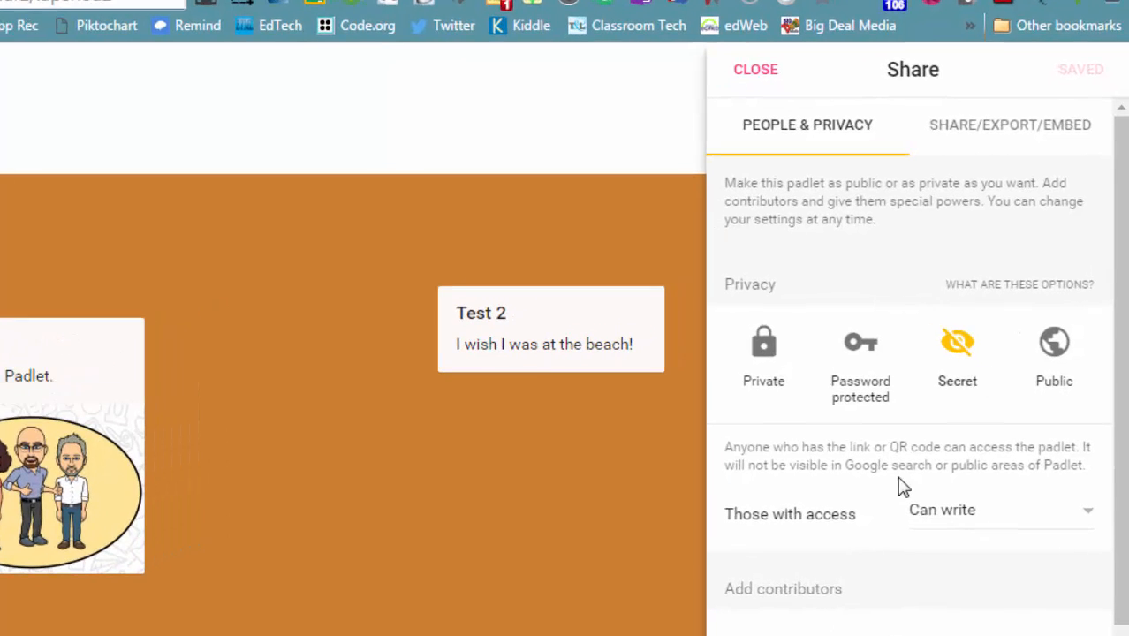
pyautogui.click(968, 139)
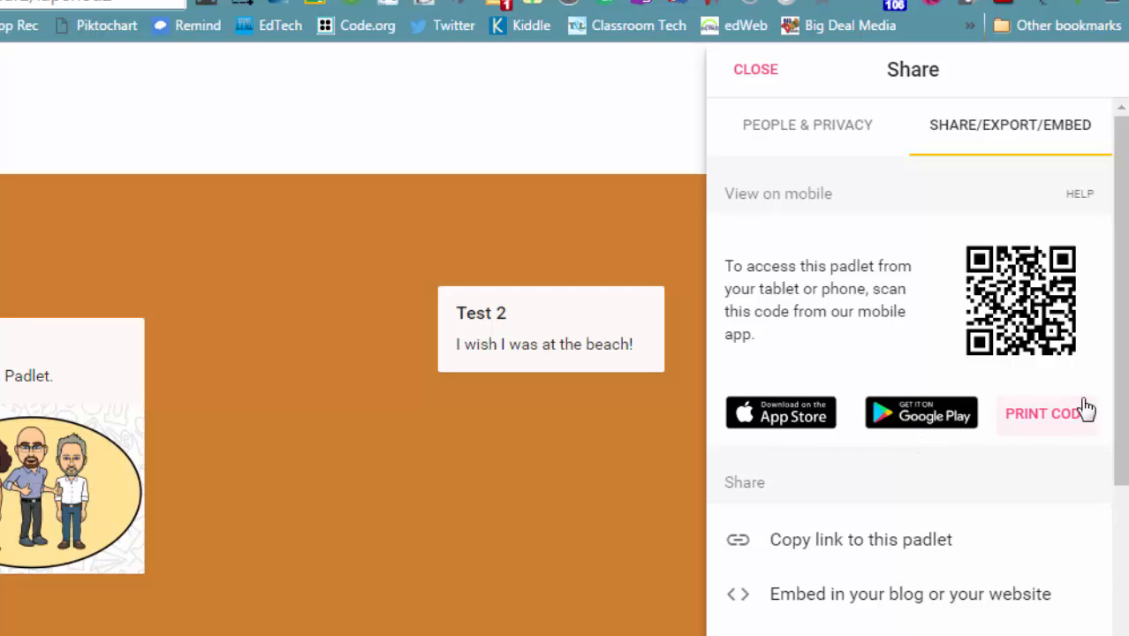
pyautogui.moveTo(1121, 360); pyautogui.dragTo(1087, 508)
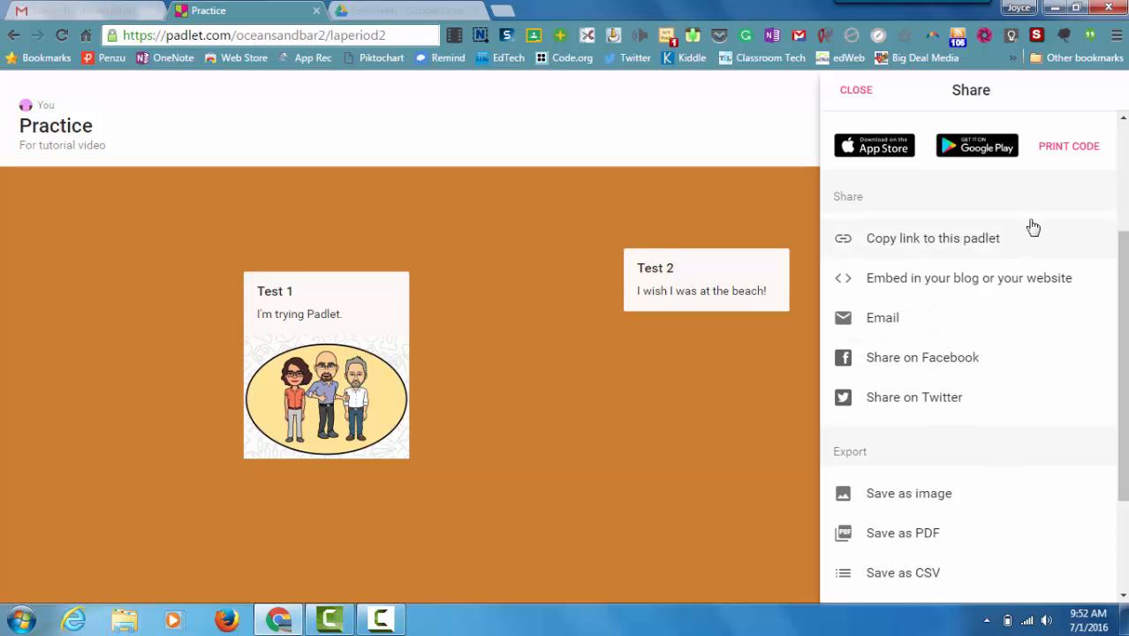
pyautogui.moveTo(1120, 289); pyautogui.dragTo(1120, 181)
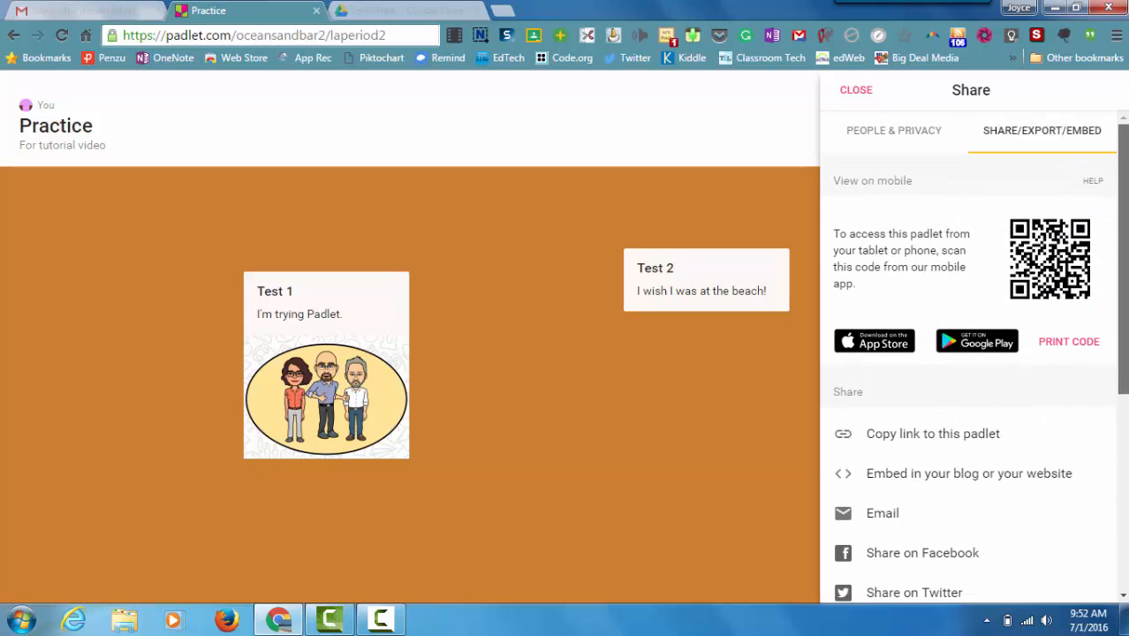
pyautogui.click(856, 91)
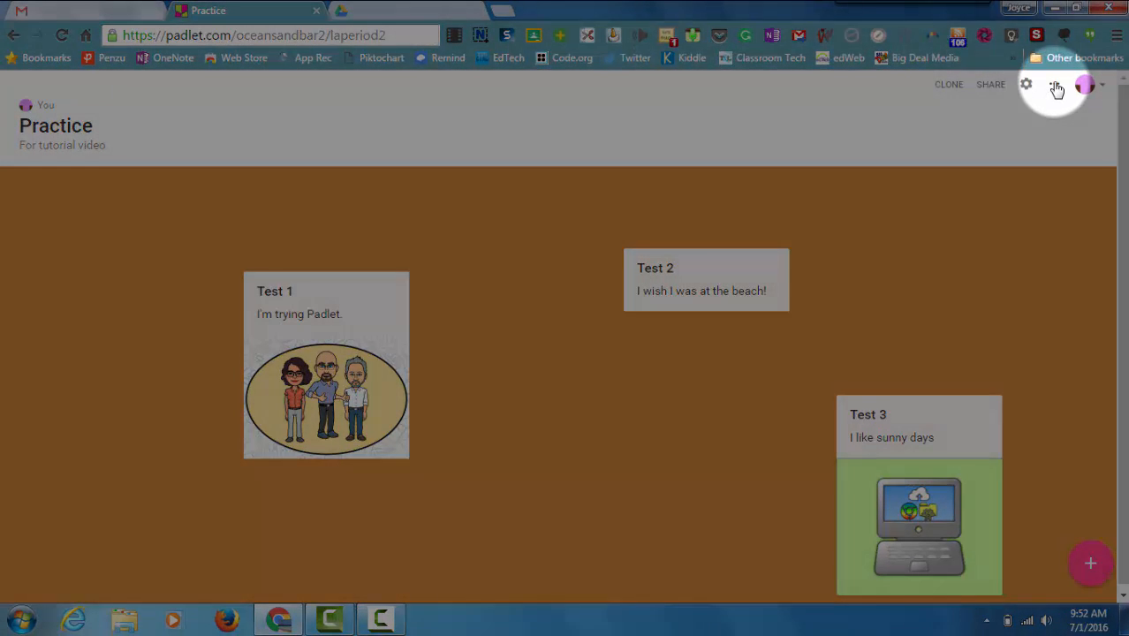
# Step: Examine the padlet's additional actions, viewing the Invite people and Export options, plus the entries for printing, clearing posts and deleting
pyautogui.click(1056, 87)
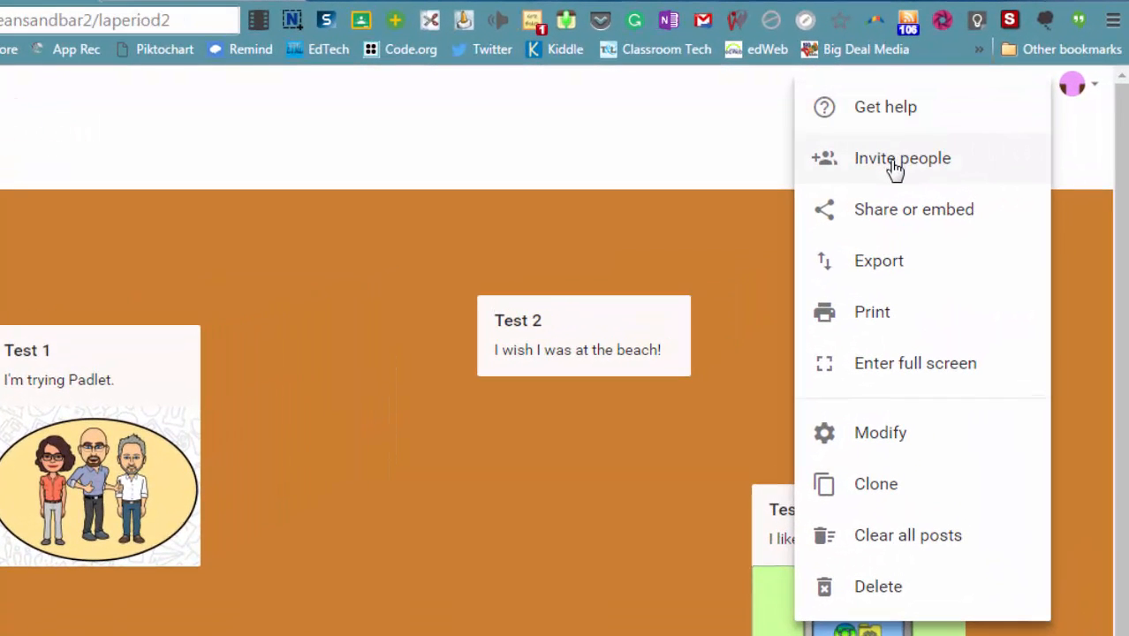
pyautogui.click(895, 161)
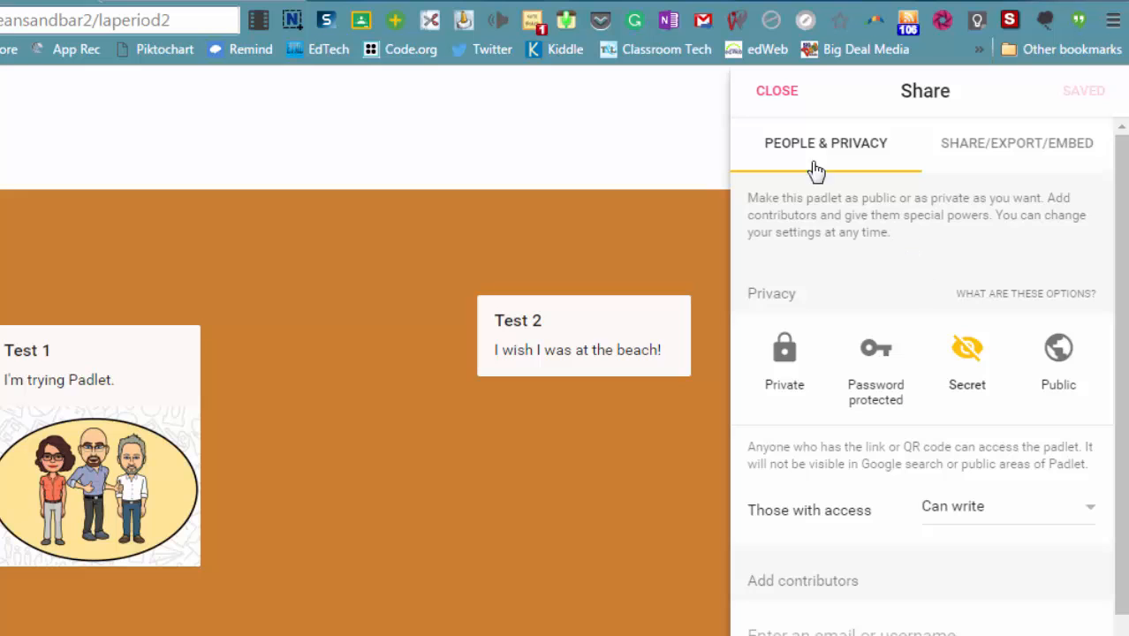
pyautogui.click(785, 100)
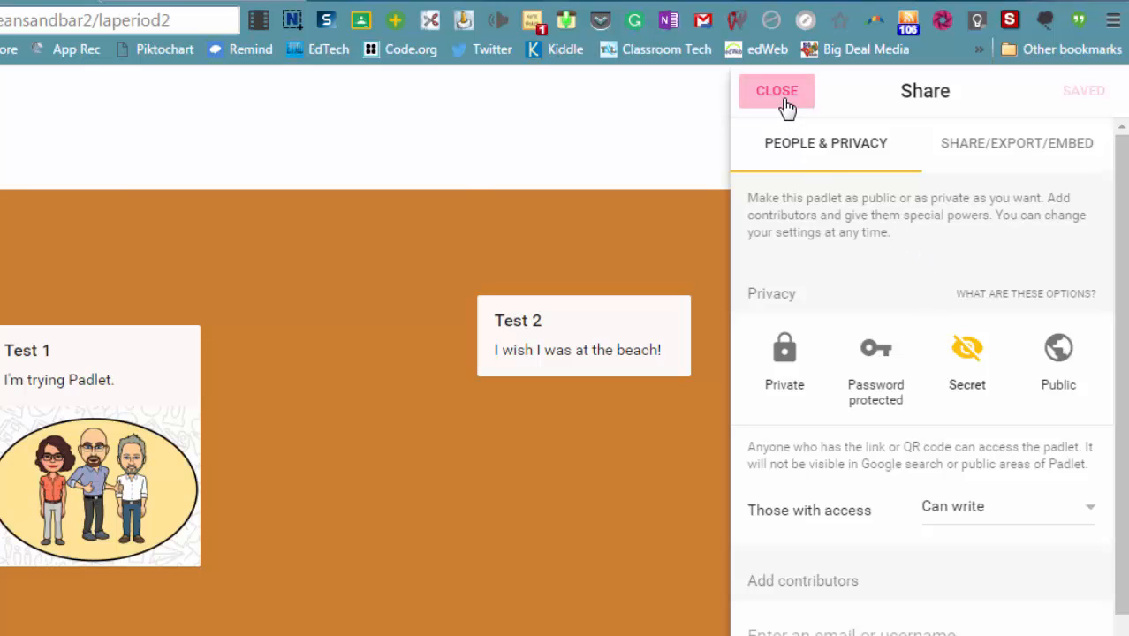
pyautogui.click(1035, 89)
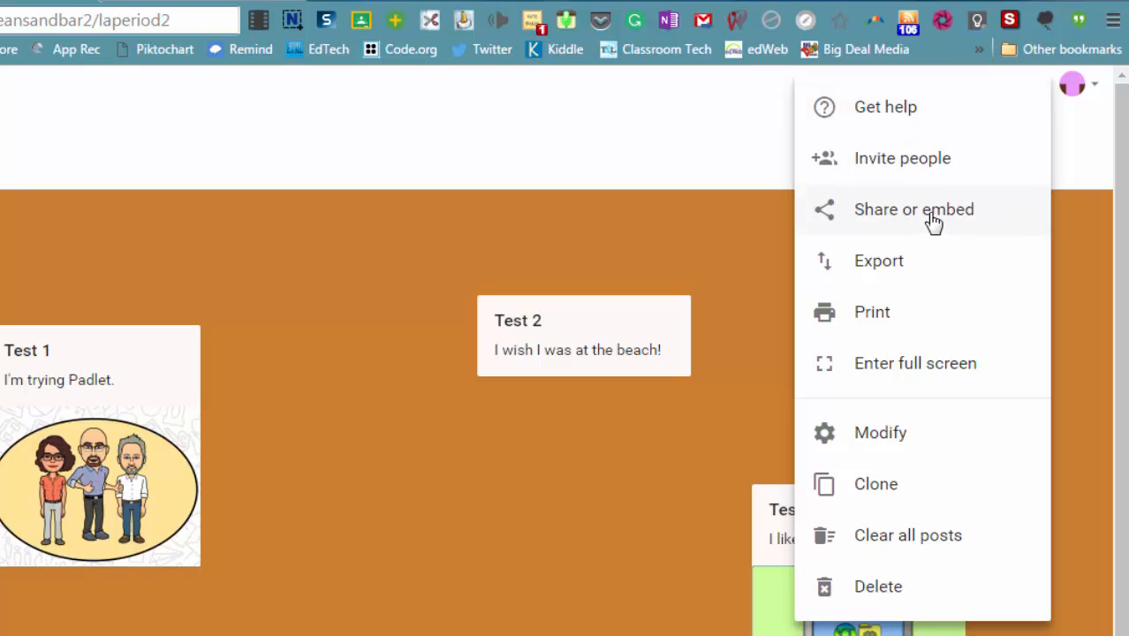
pyautogui.click(1067, 165)
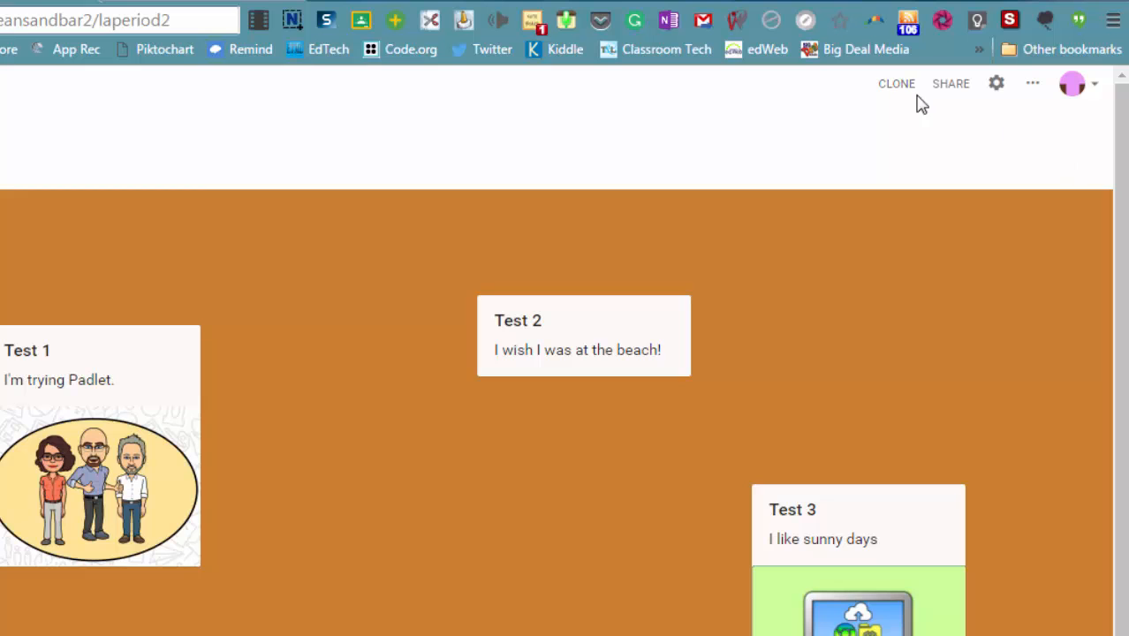
pyautogui.click(1034, 91)
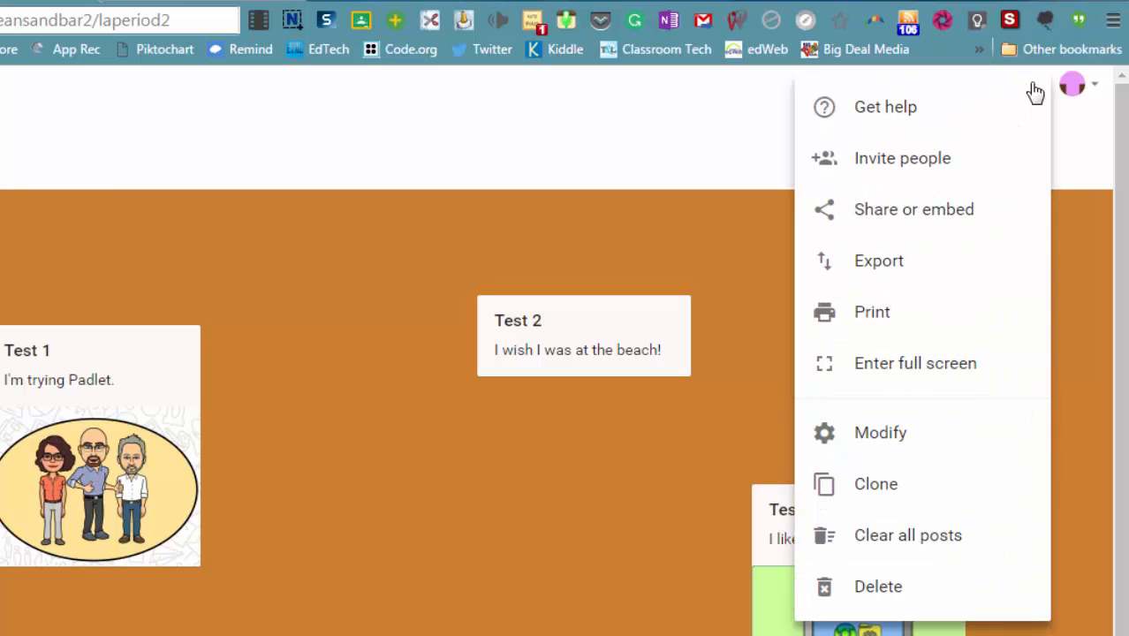
pyautogui.click(874, 269)
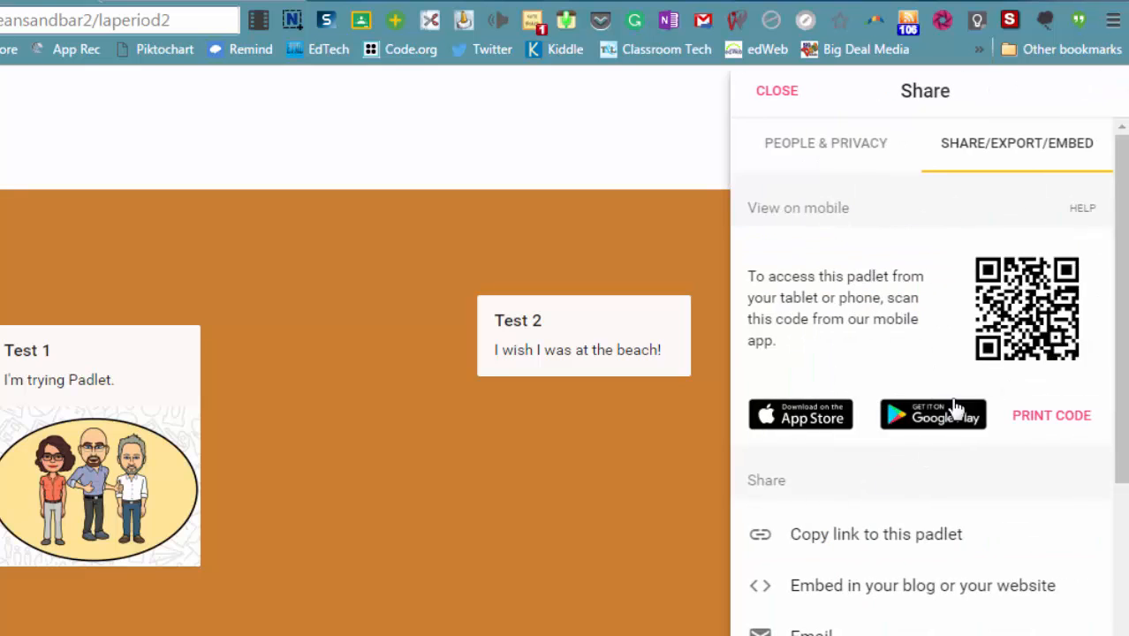
pyautogui.click(774, 92)
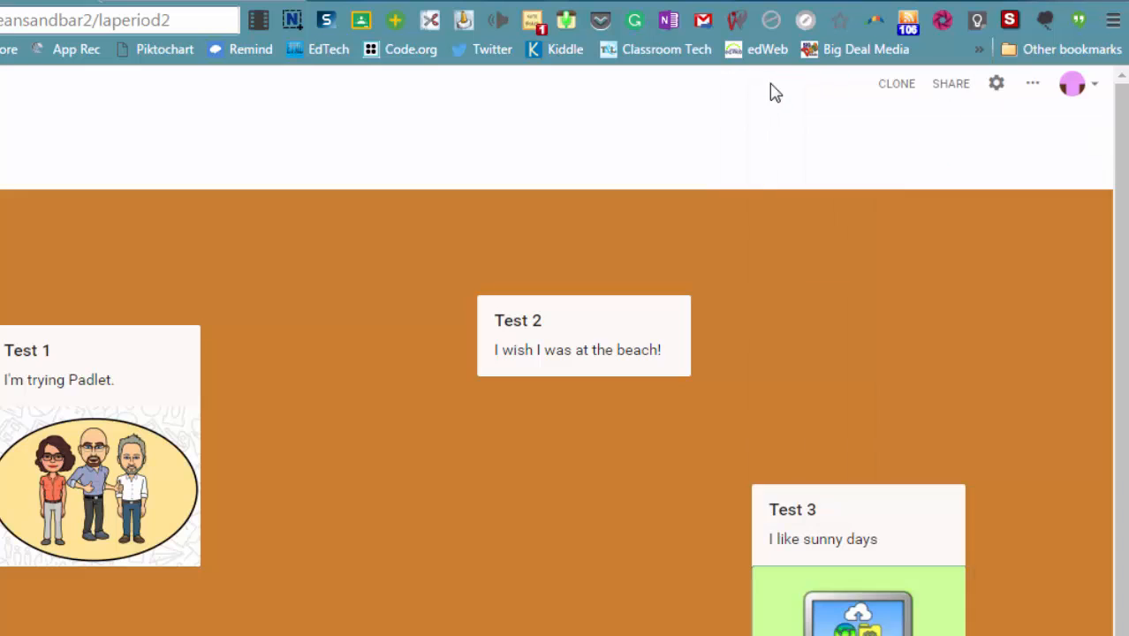
pyautogui.click(1035, 86)
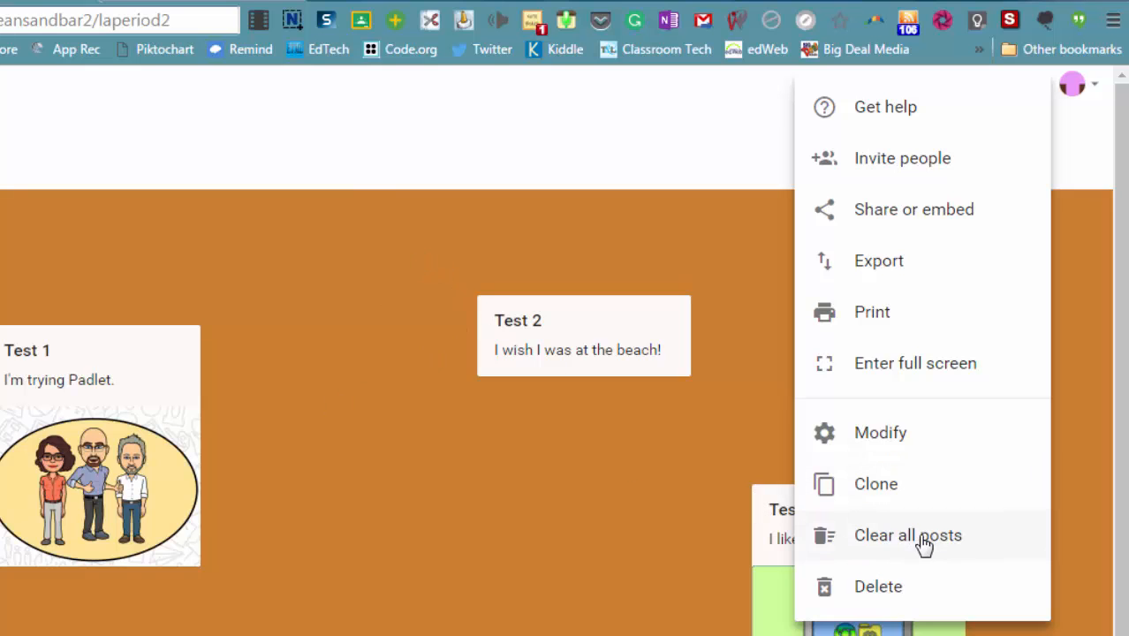
pyautogui.moveTo(517, 382)
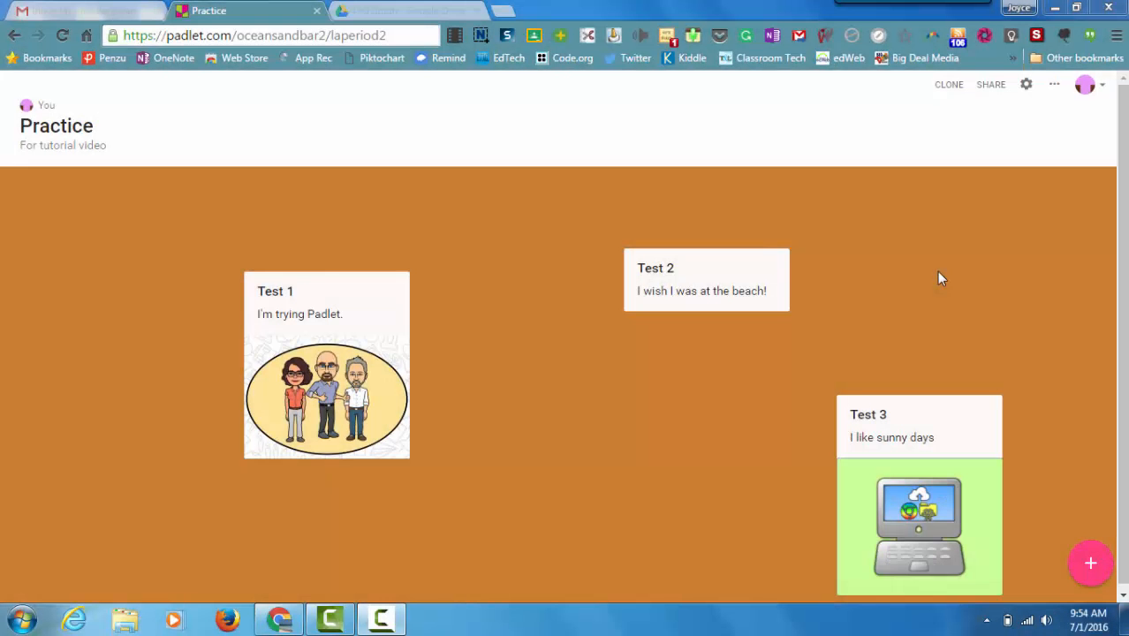
# Step: Look through the account's list of existing padlets and go to the Padlet home dashboard
pyautogui.click(1101, 91)
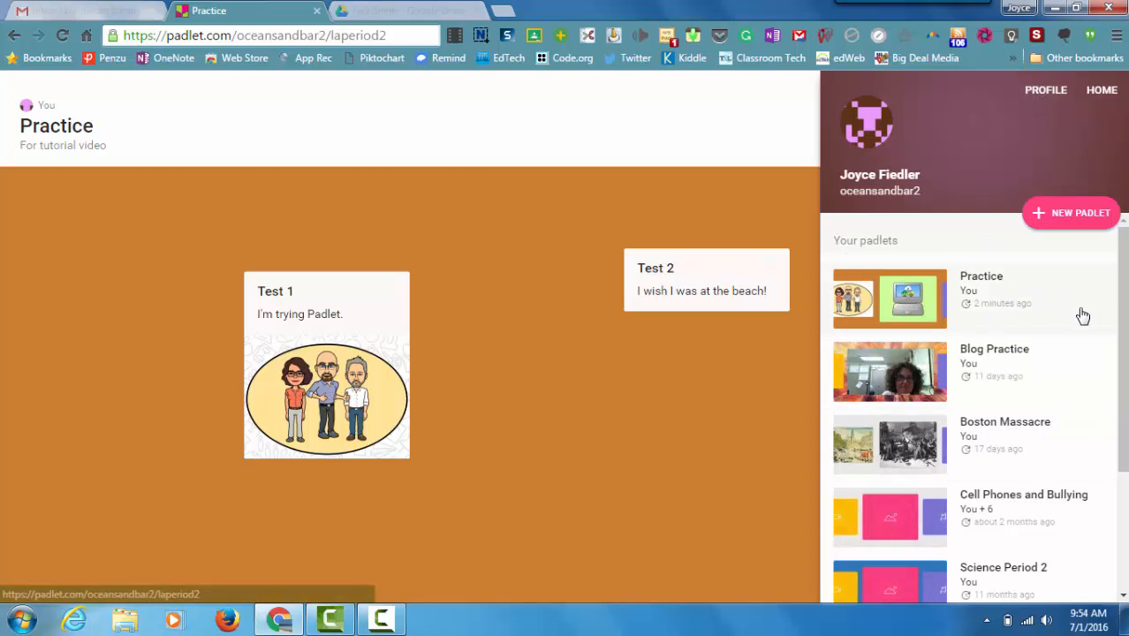
pyautogui.moveTo(1122, 296); pyautogui.dragTo(1124, 327)
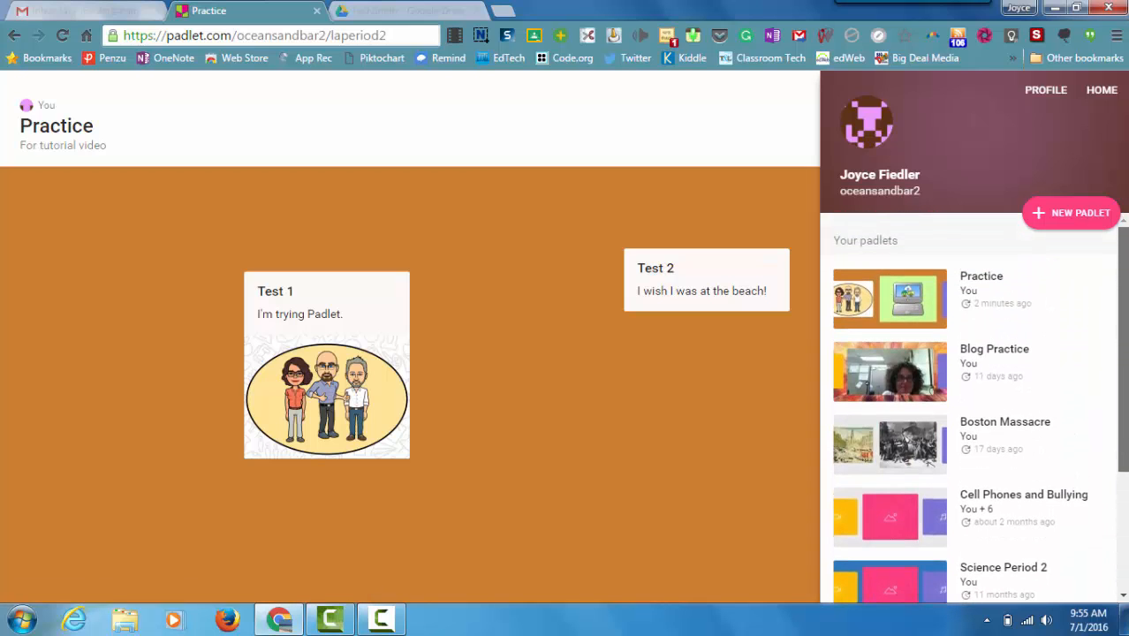
pyautogui.click(1101, 91)
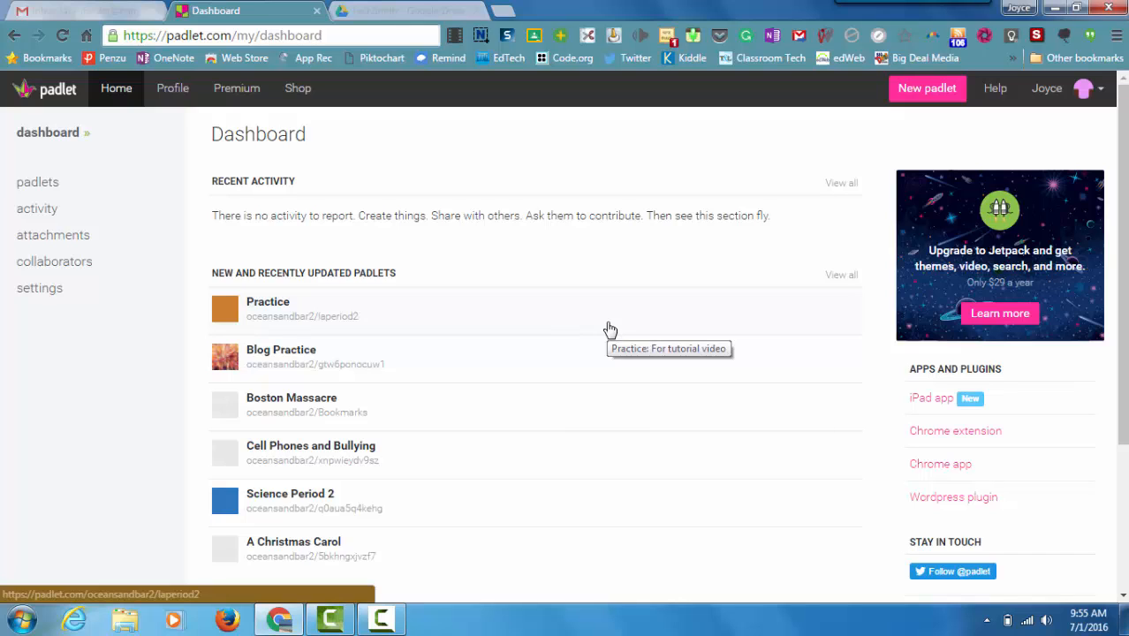
# Step: View the Boston Massacre padlet as an example, return to the dashboard and look over the recently updated padlets
pyautogui.click(320, 404)
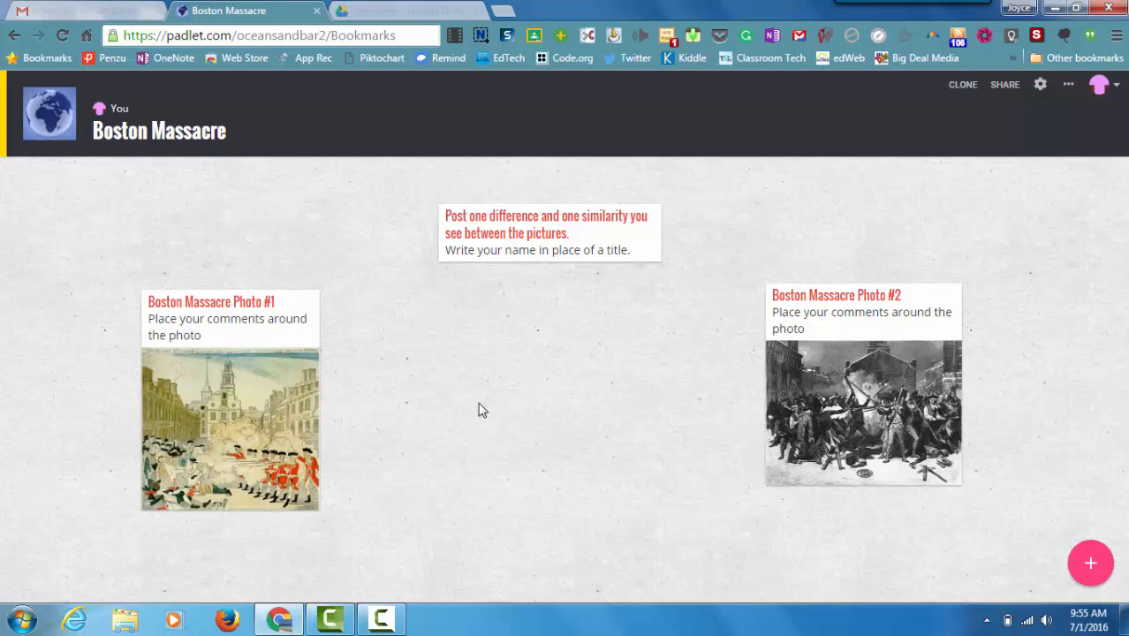
pyautogui.click(14, 36)
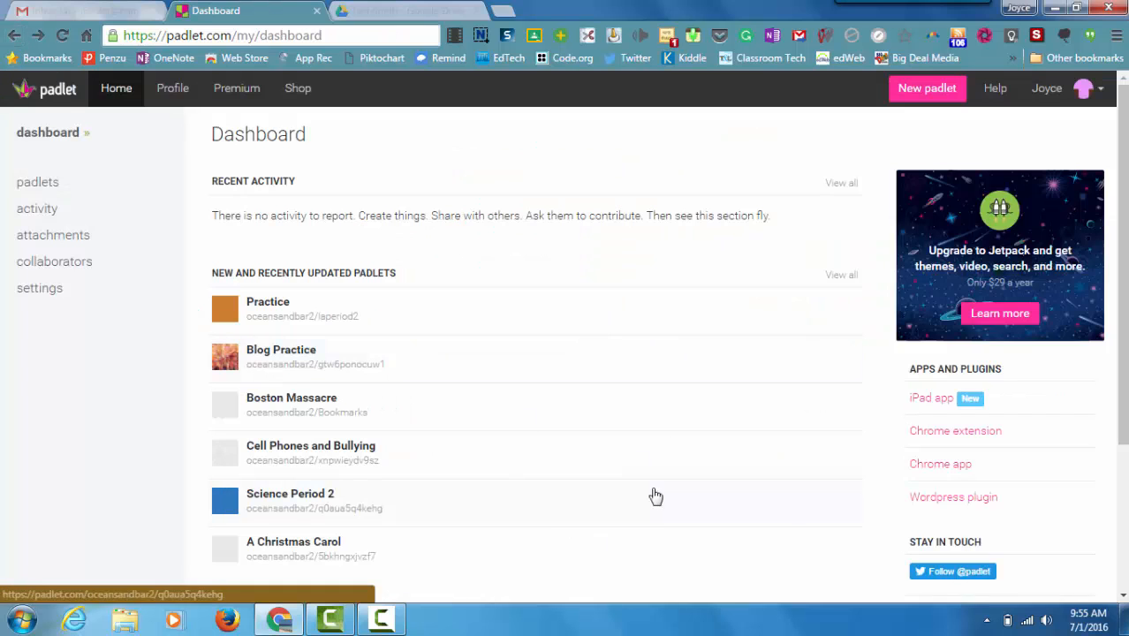
pyautogui.scroll(-3, 592, 359)
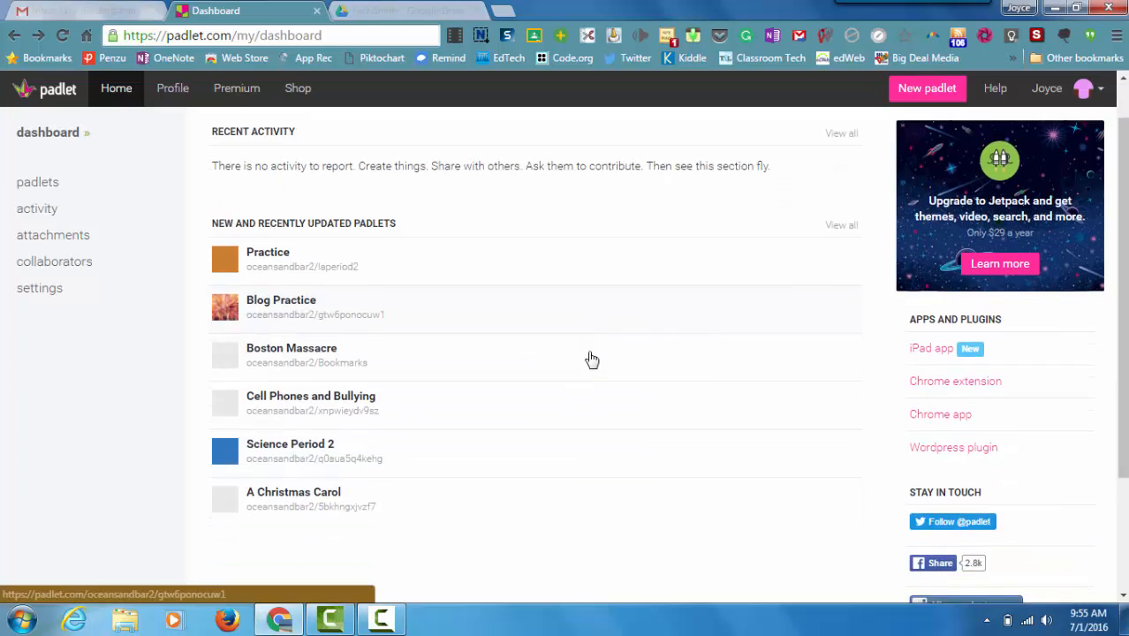
pyautogui.scroll(3, 592, 358)
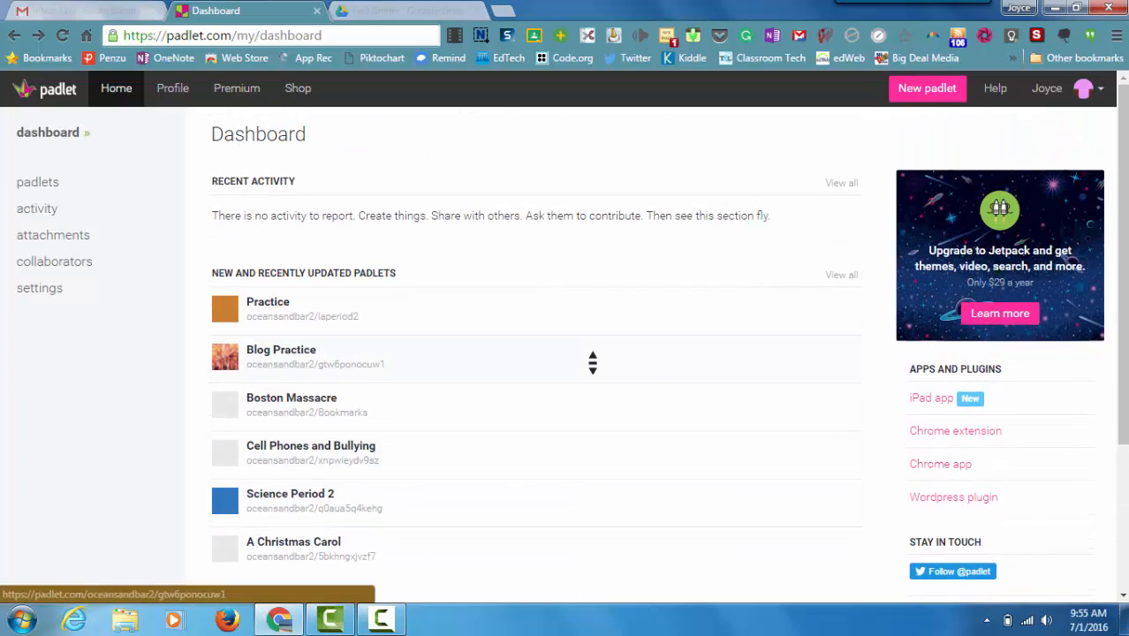
# Step: View the Cell Phones and Bullying padlet as an example of student responses and return to the dashboard
pyautogui.click(317, 453)
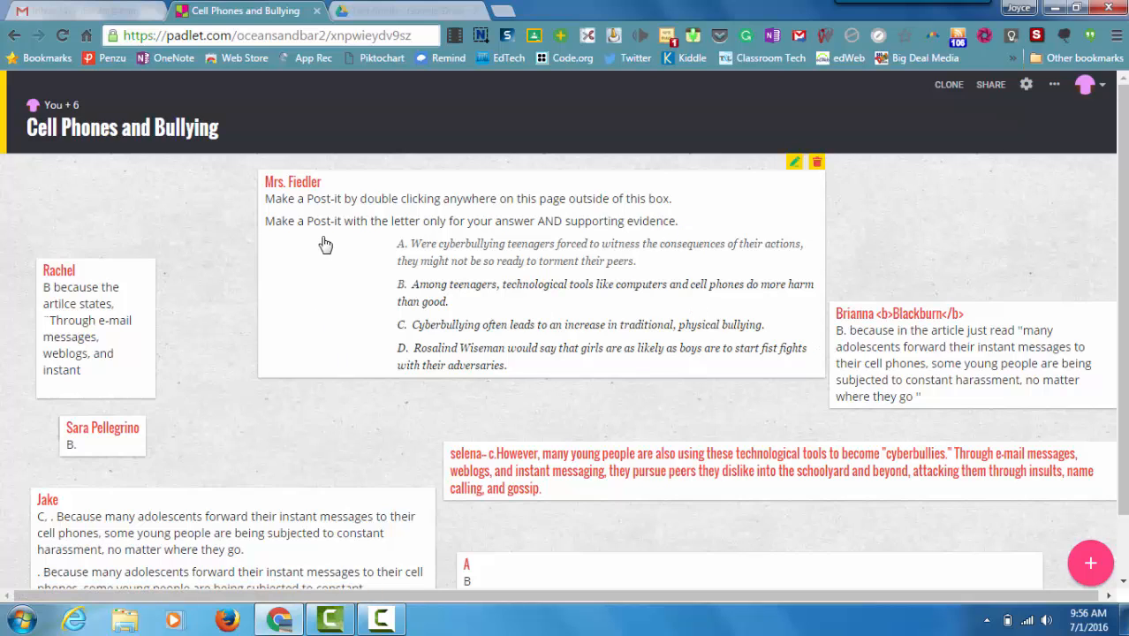
pyautogui.click(1087, 86)
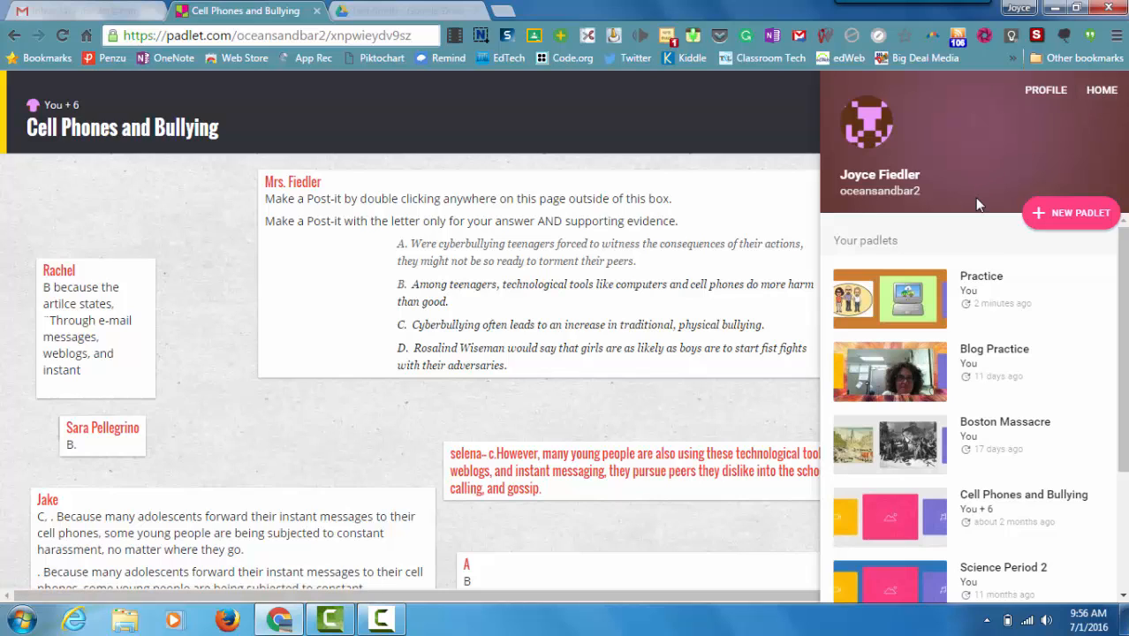
pyautogui.click(1103, 91)
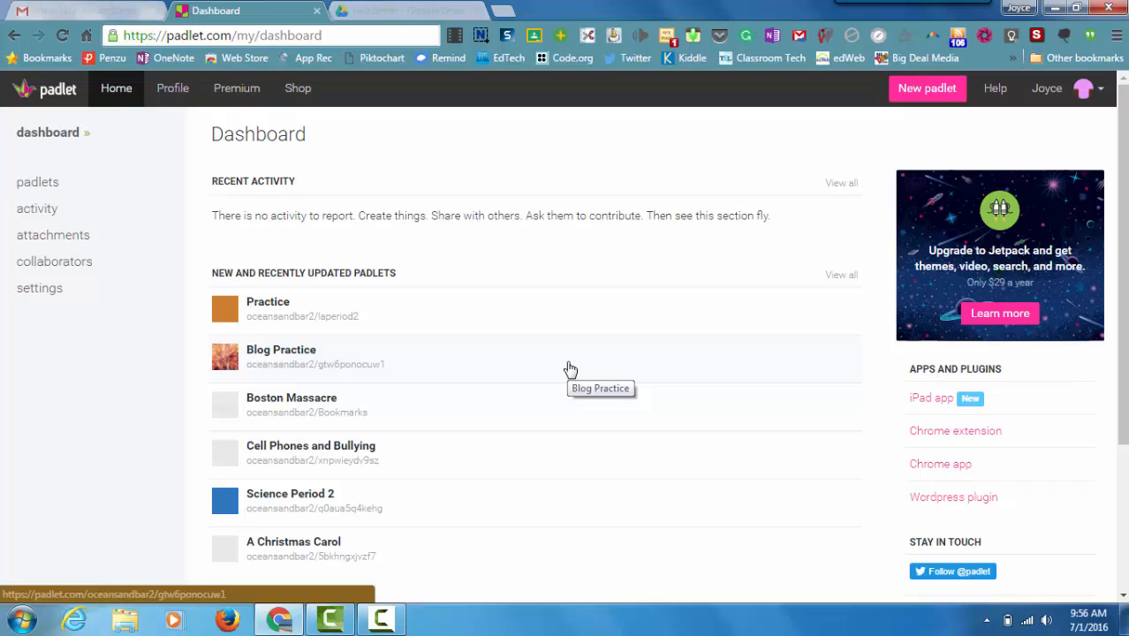
pyautogui.click(570, 369)
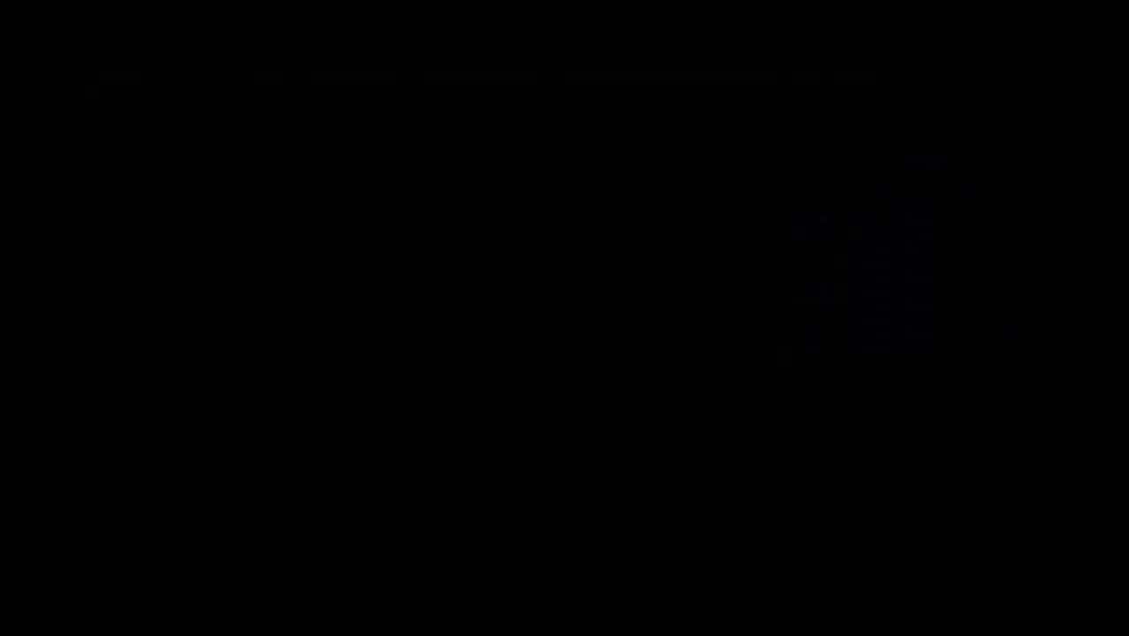